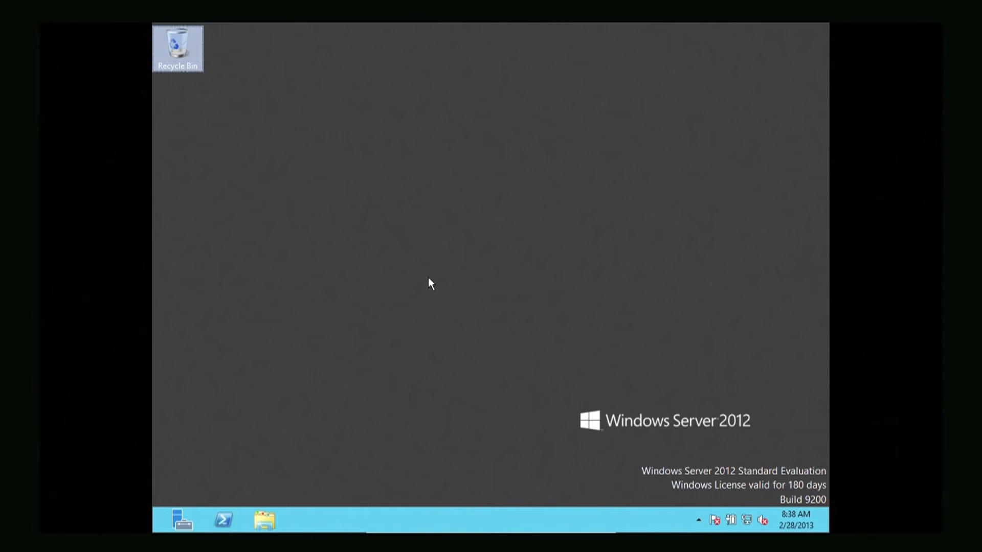
Open Server Manager and look through the Dashboard's Tools and Manage menus
click(194, 521)
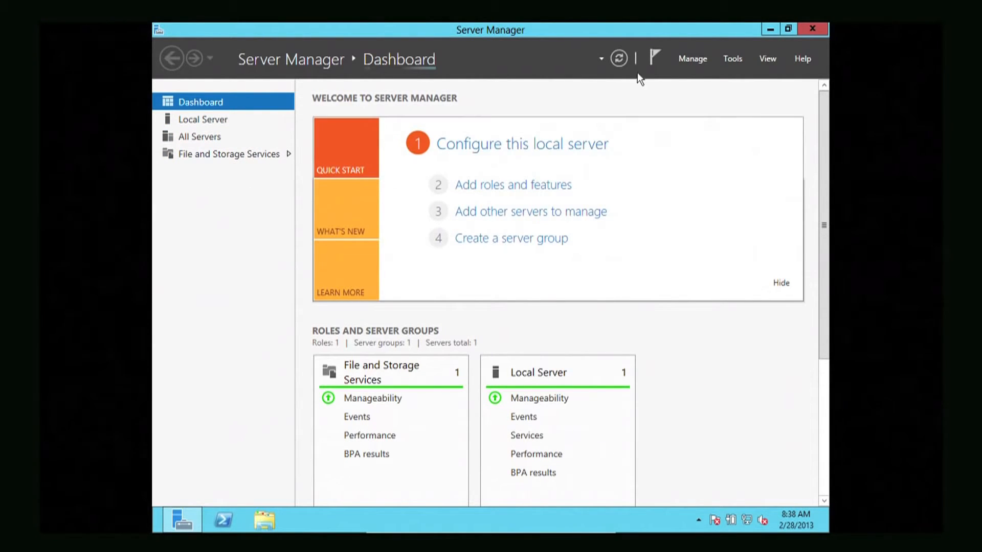
click(735, 58)
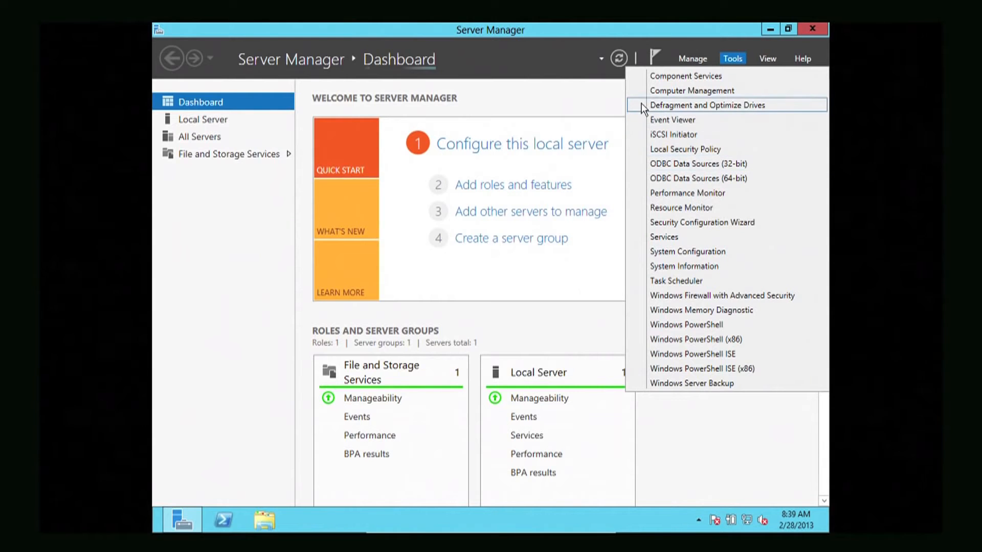
click(545, 59)
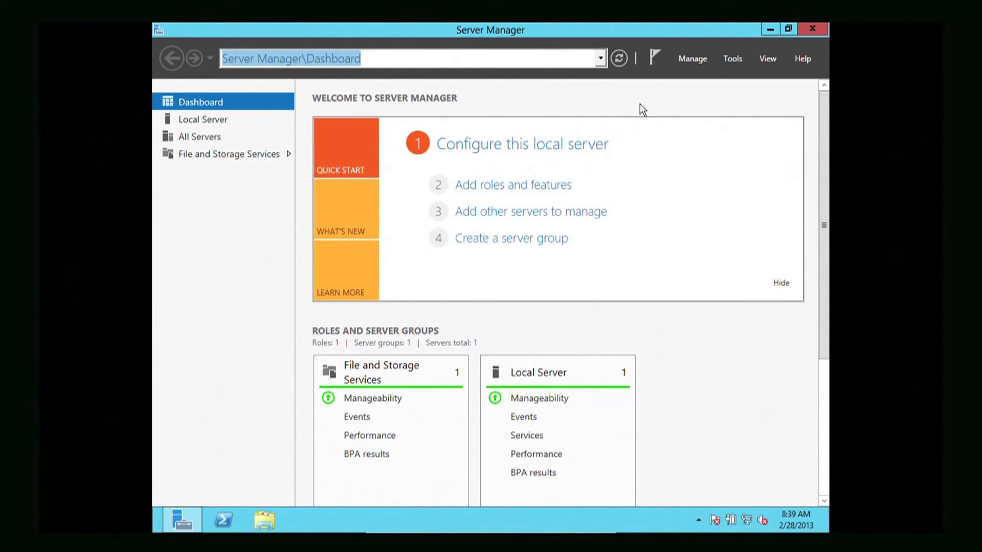
click(684, 60)
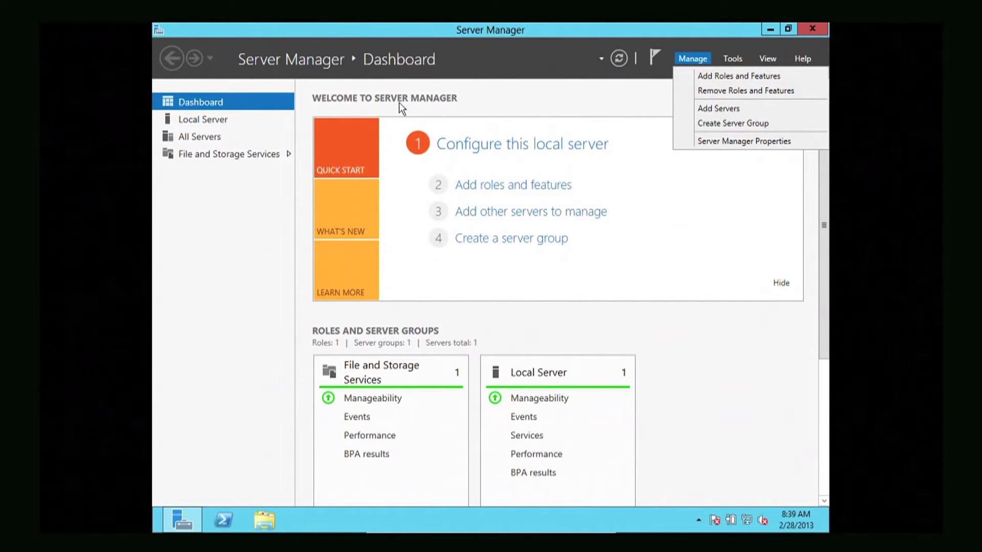
click(219, 119)
click(219, 119)
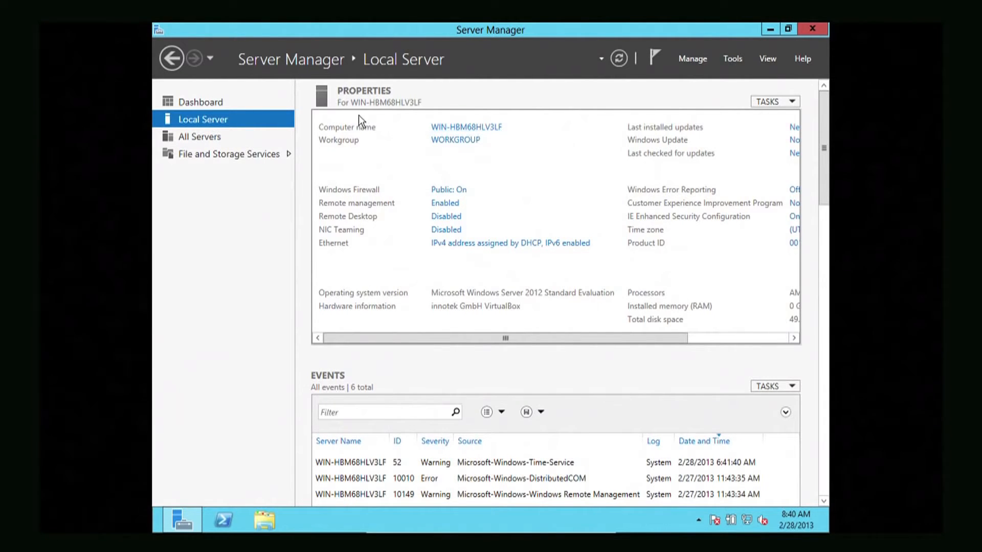
click(459, 128)
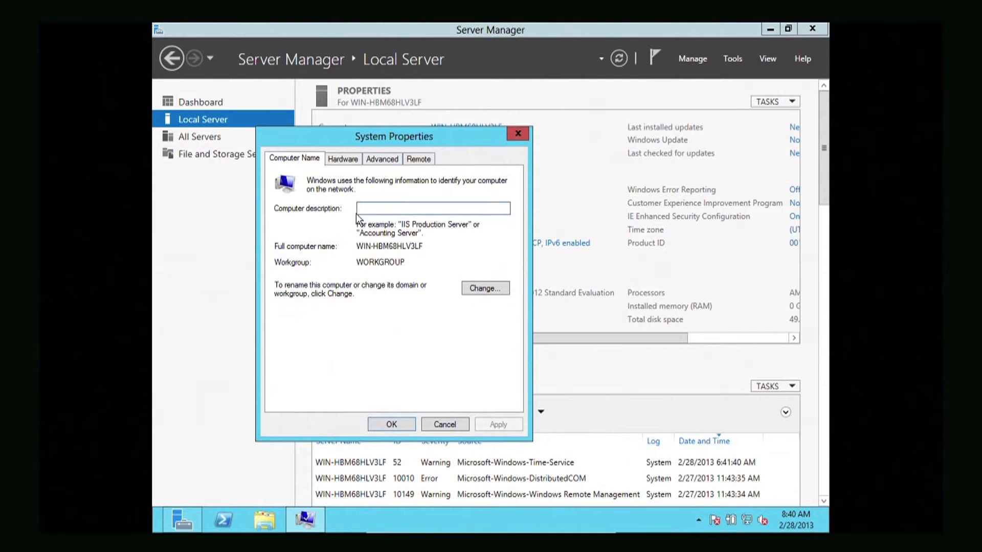
Change the computer name to SERVER, accept the restart notice and close System Properties
click(484, 289)
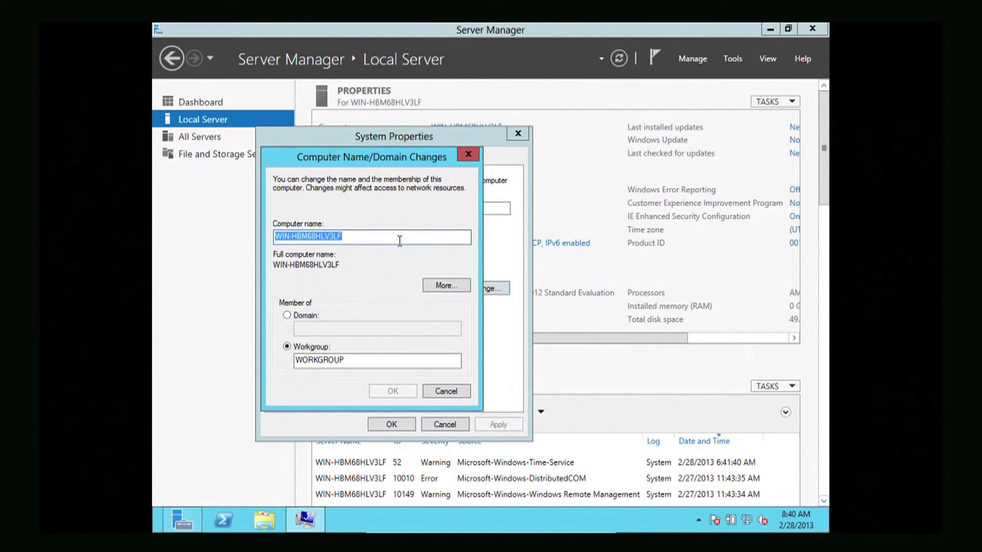
text(SERVER)
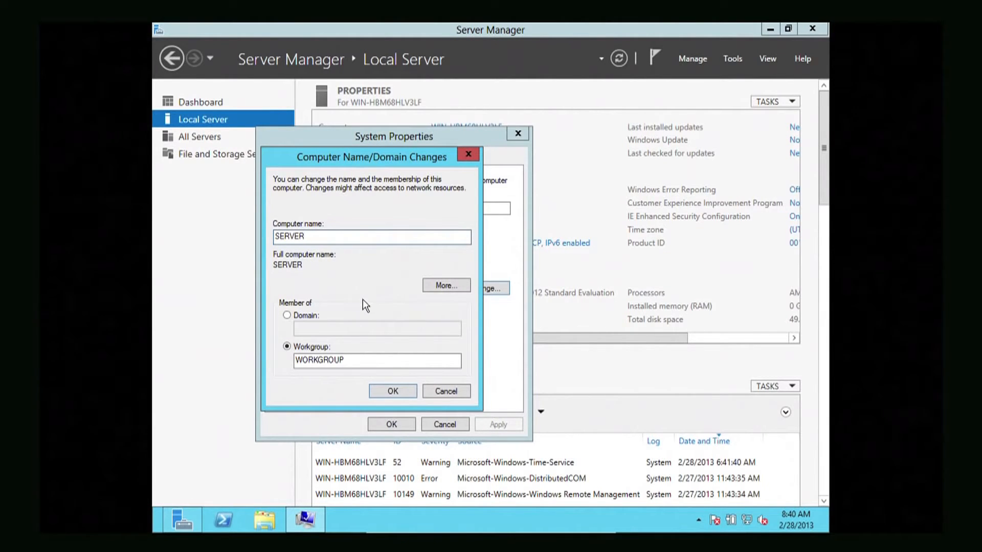
click(383, 390)
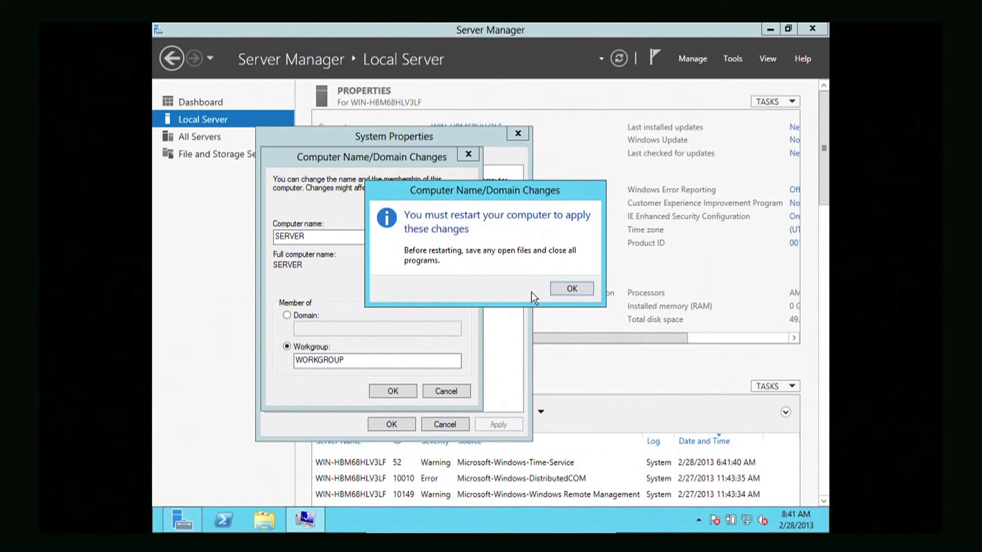
click(562, 290)
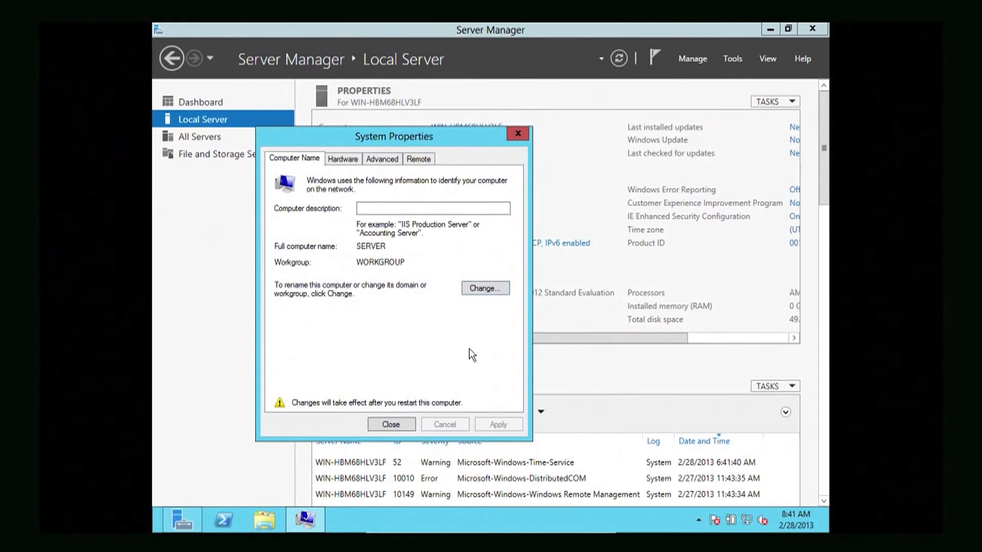
click(408, 424)
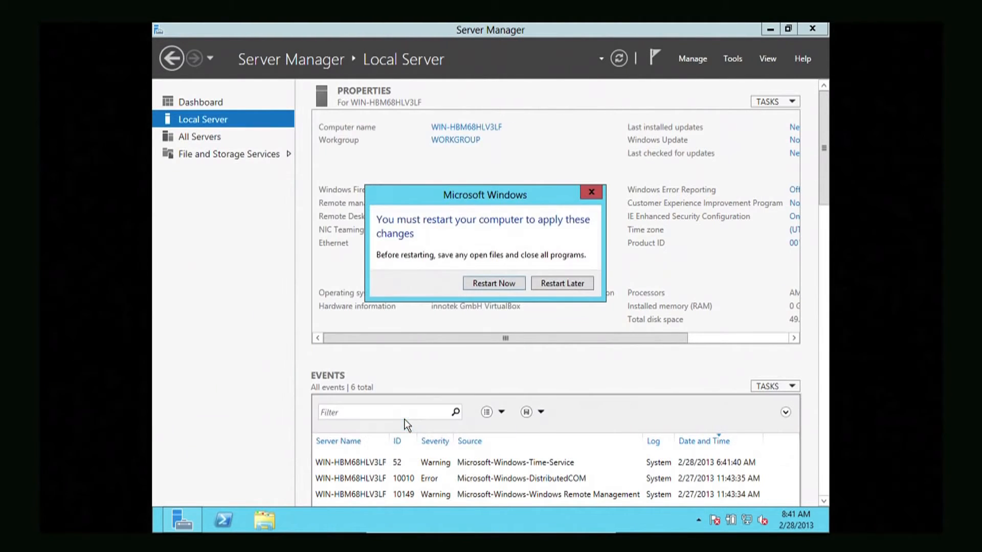
Restart the server immediately so the name SERVER takes effect
click(495, 287)
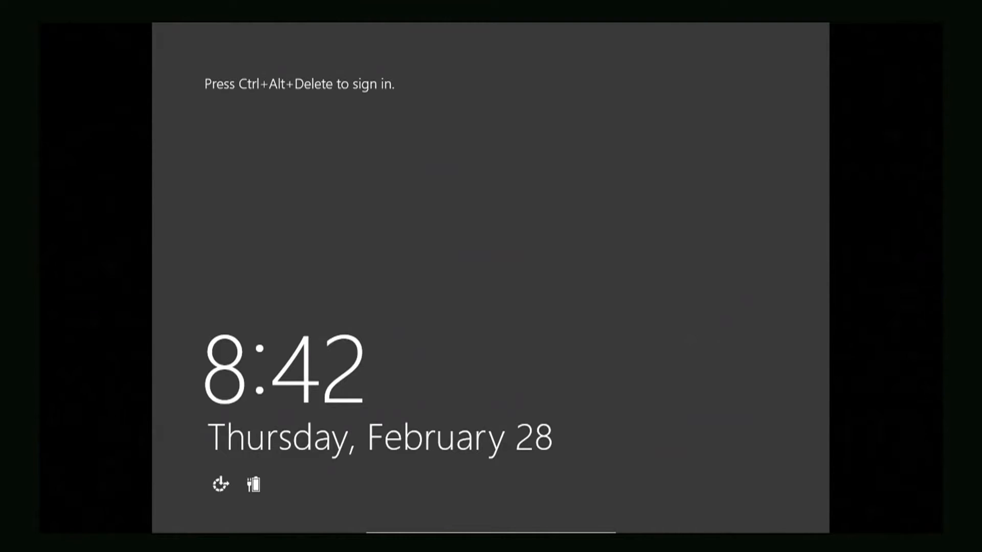
Send Ctrl-Alt-Del from the VirtualBox Machine menu and sign in with the Administrator password
mouse_move(461, 529)
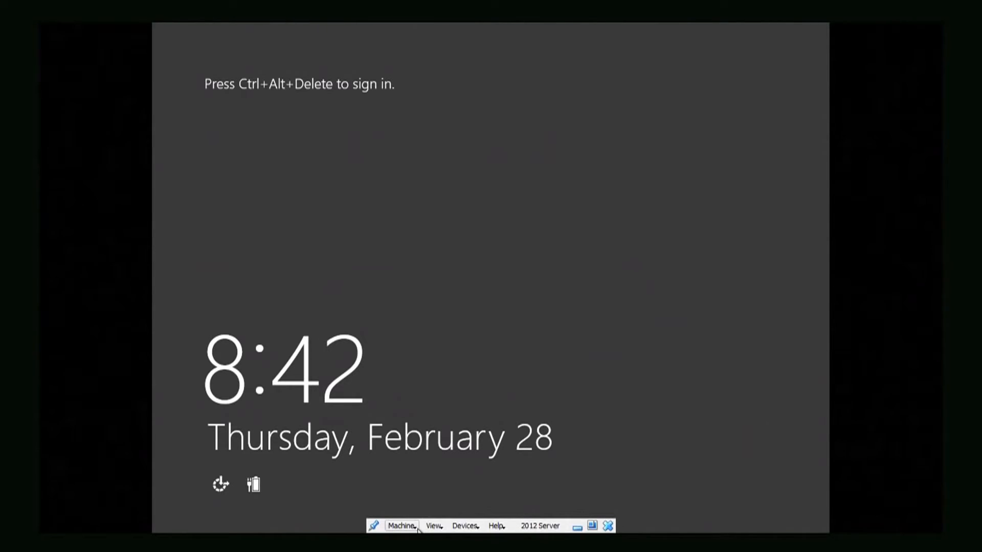
click(409, 526)
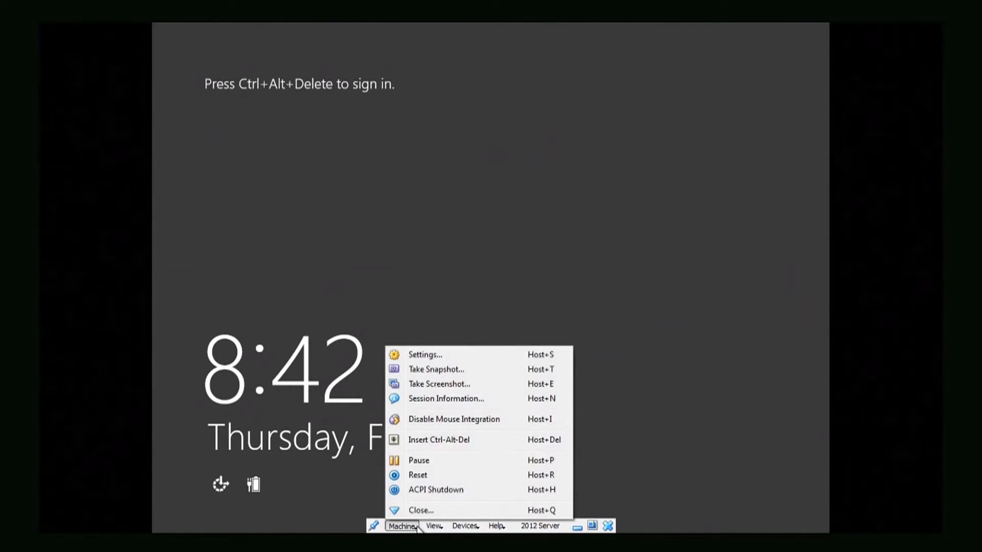
click(444, 441)
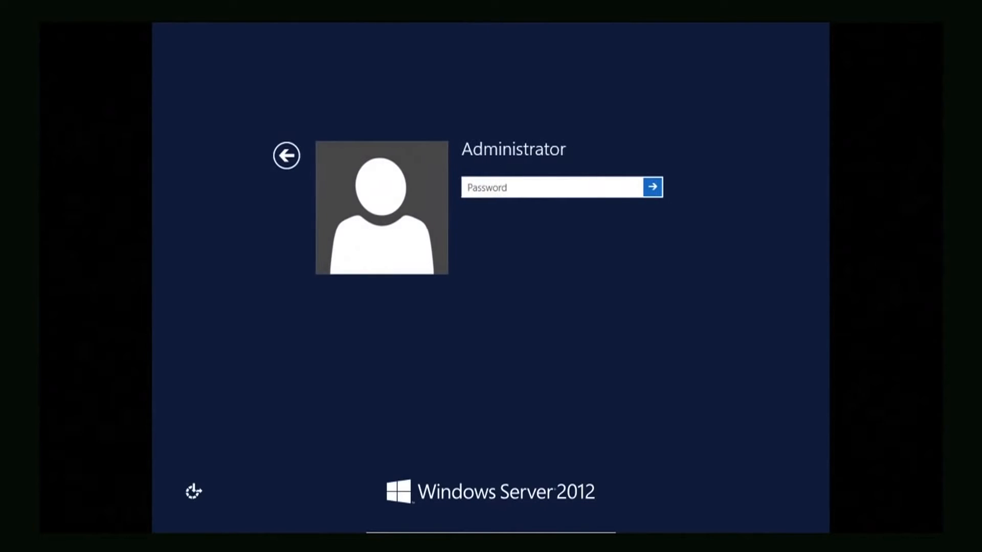
text(•••••••)
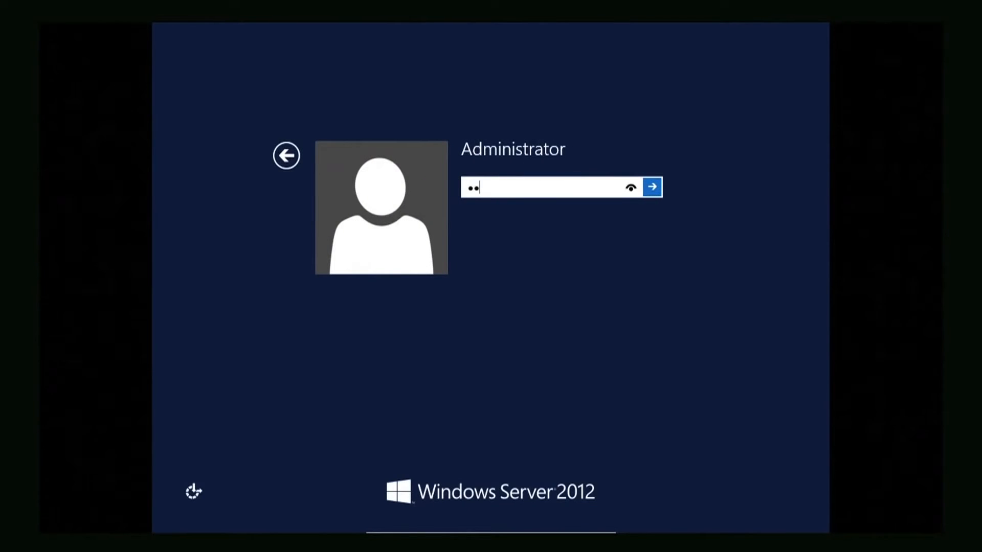
text(•••)
click(659, 193)
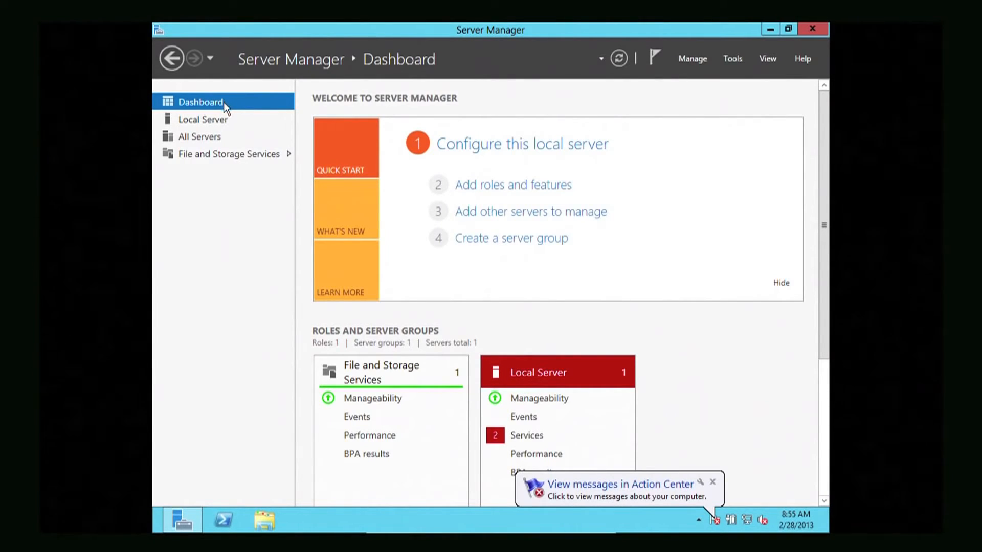
Check the Local Server properties, then launch the Add Roles and Features Wizard from Manage
click(219, 120)
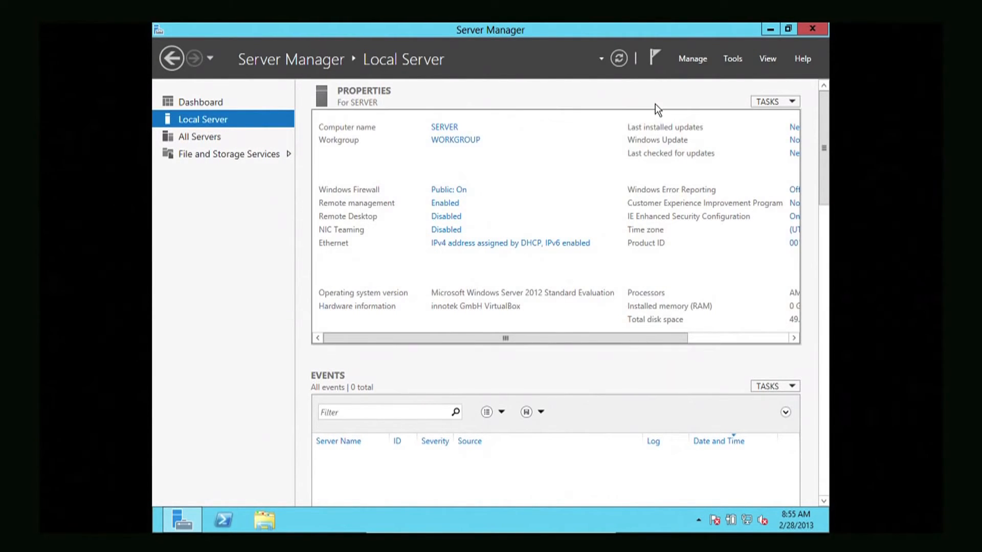
click(692, 59)
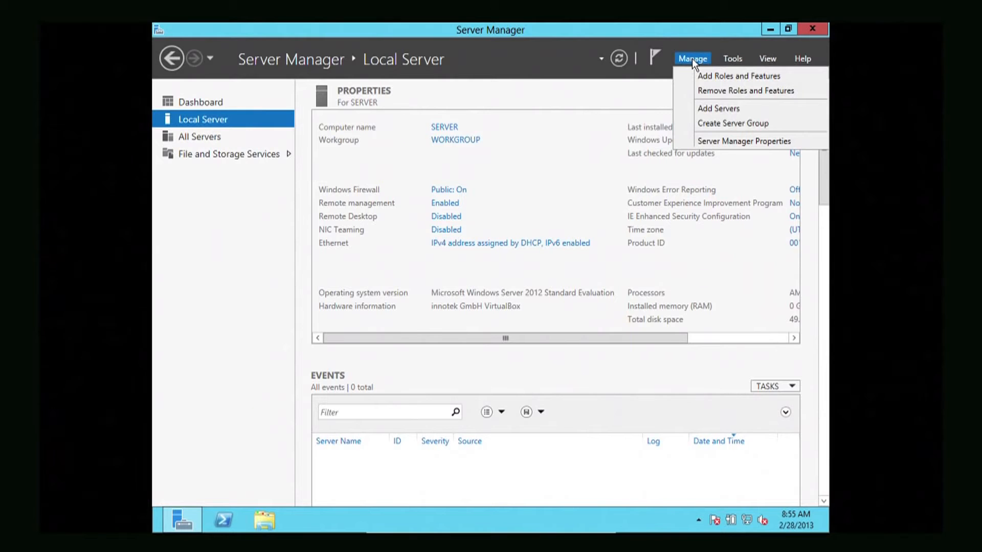
click(719, 77)
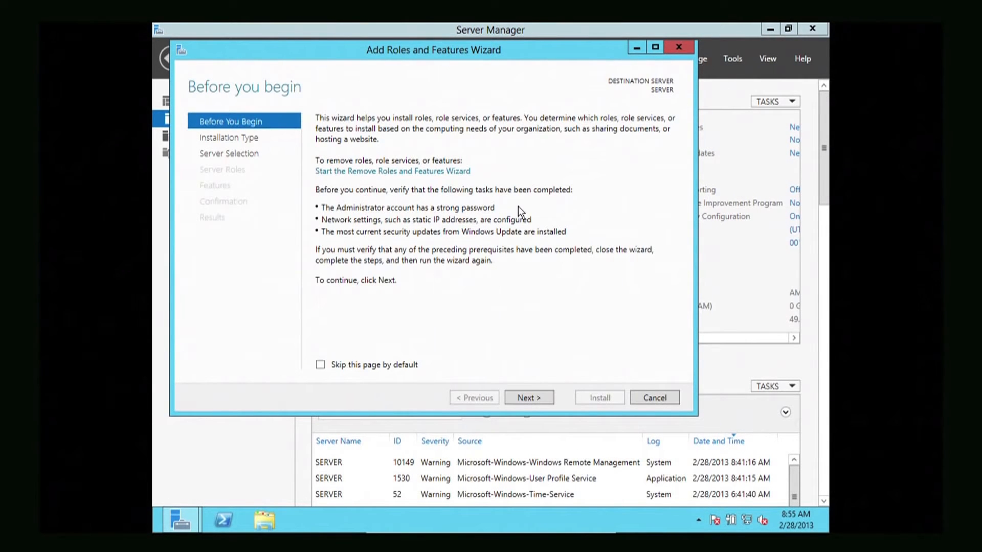
Choose a role-based installation targeting SERVER and reach the Select server roles page
click(515, 399)
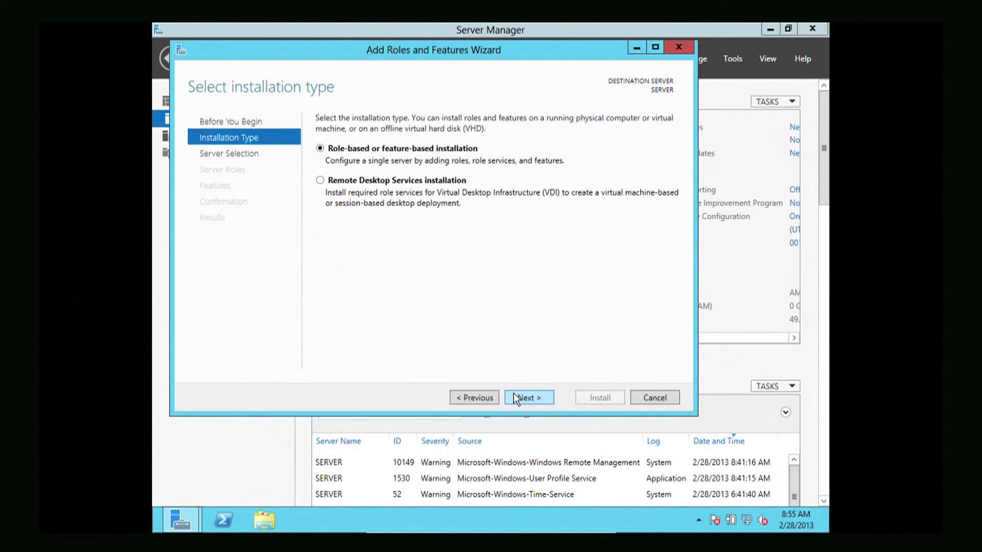
click(515, 398)
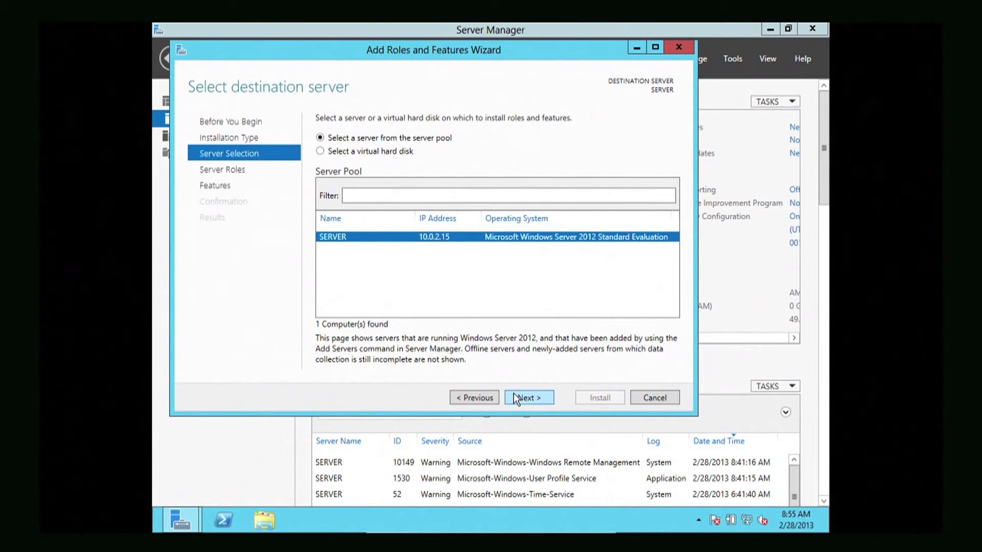
click(515, 398)
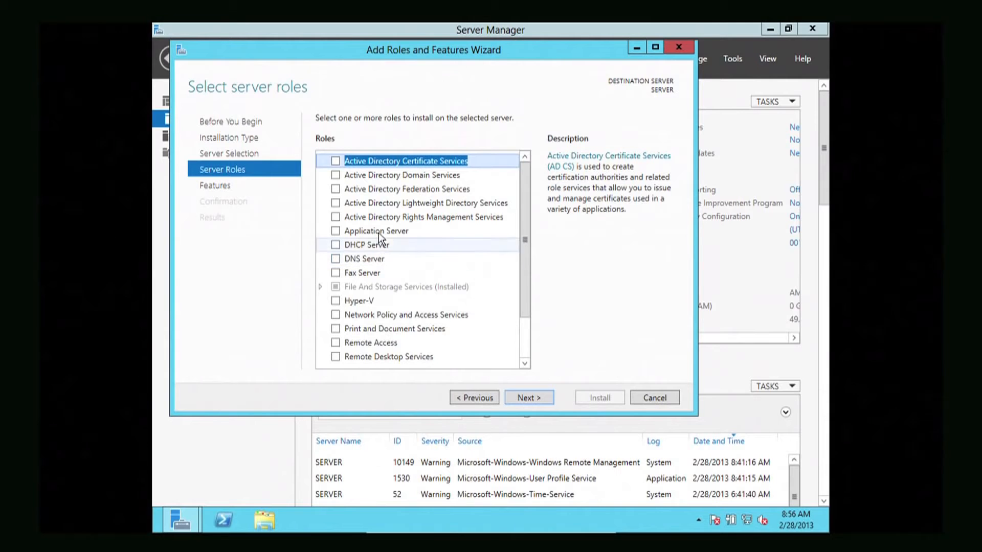
Check AD DS, DHCP Server and DNS Server with their tools, ignoring static IP warnings
click(336, 175)
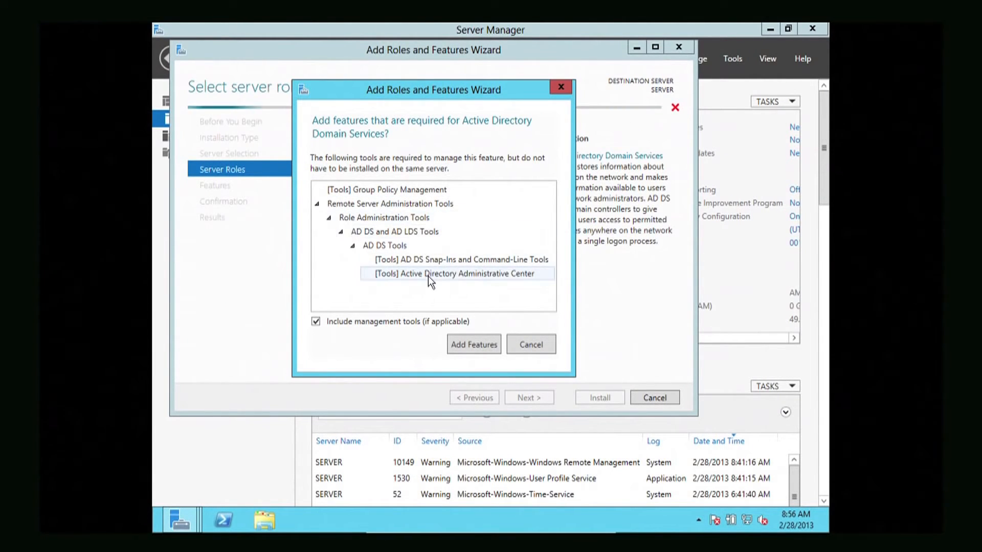
click(466, 339)
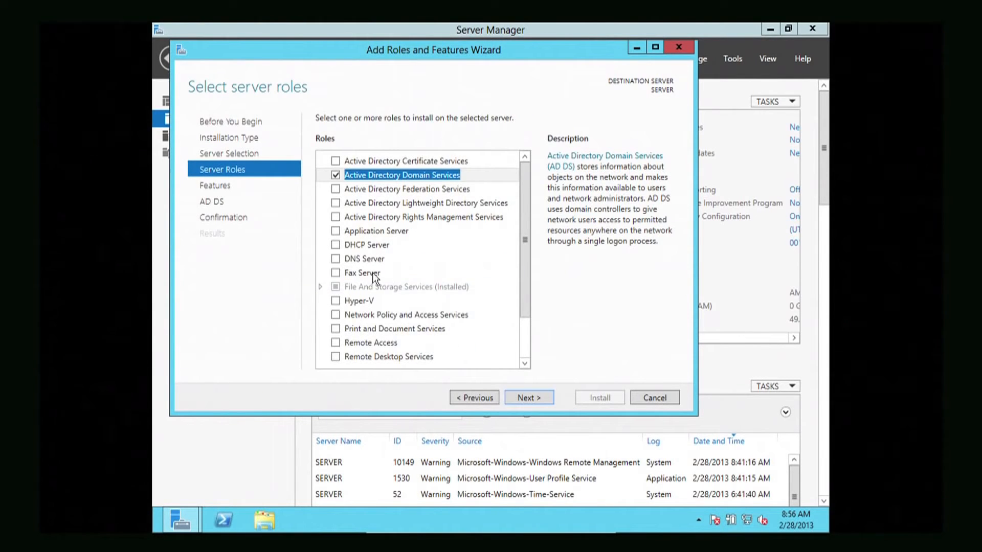
click(336, 245)
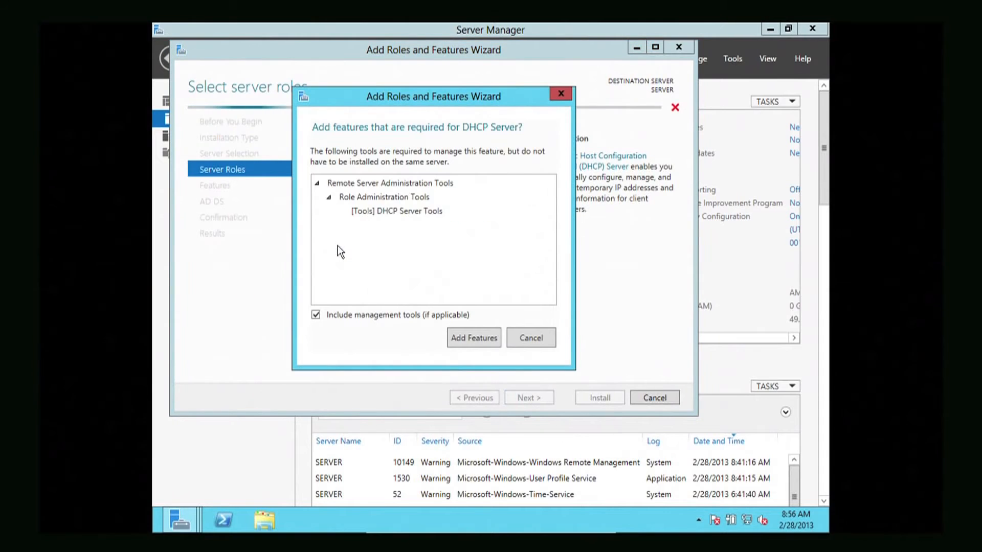
click(464, 329)
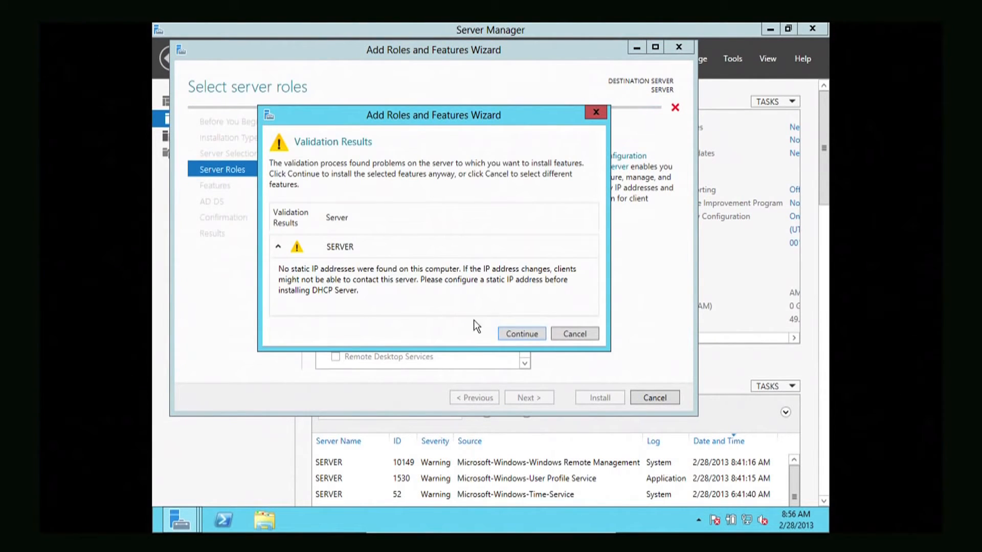
click(511, 335)
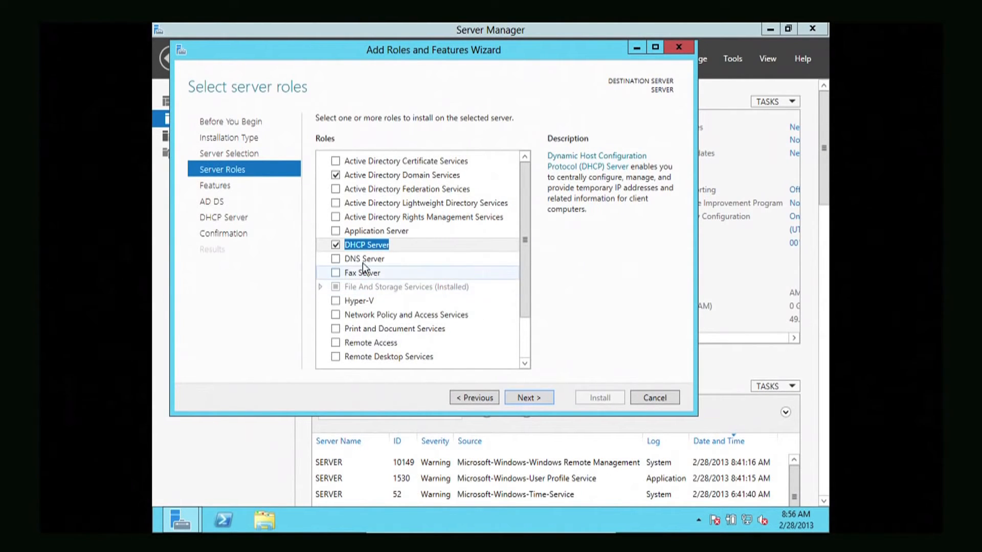
click(336, 259)
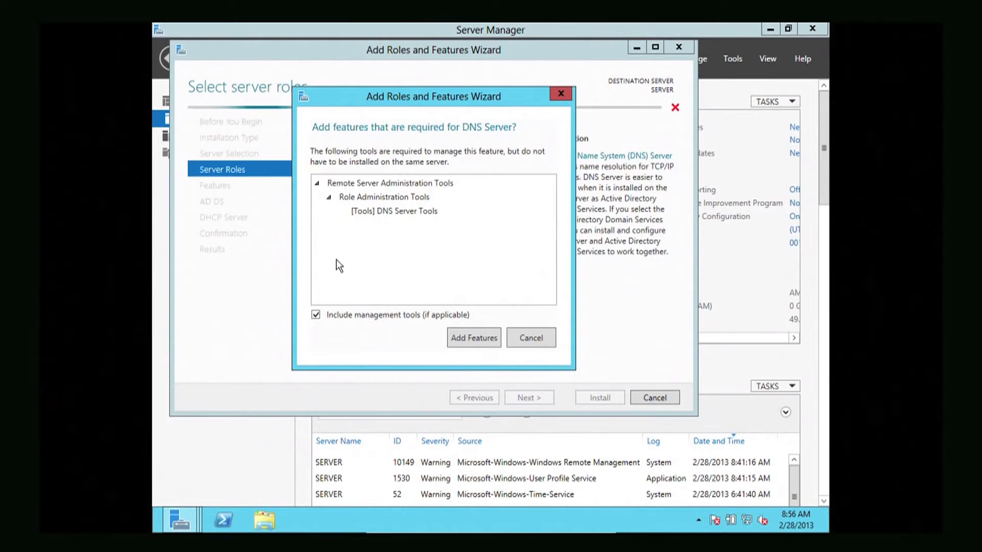
click(464, 333)
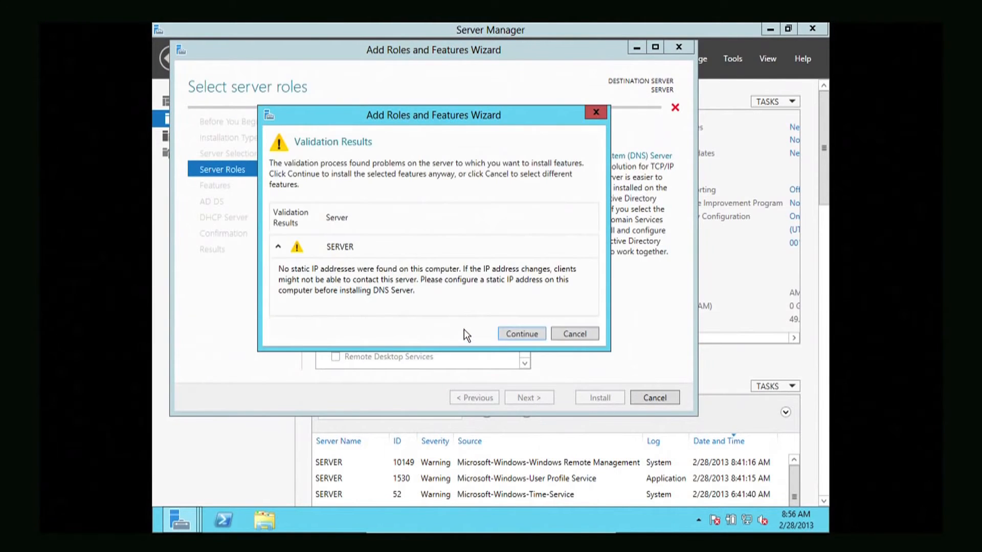
click(504, 332)
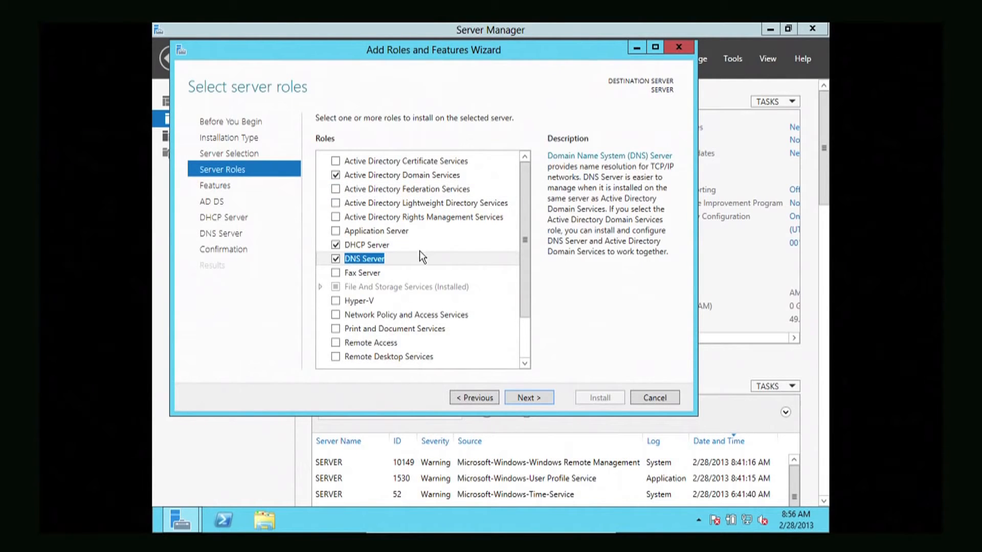
click(515, 391)
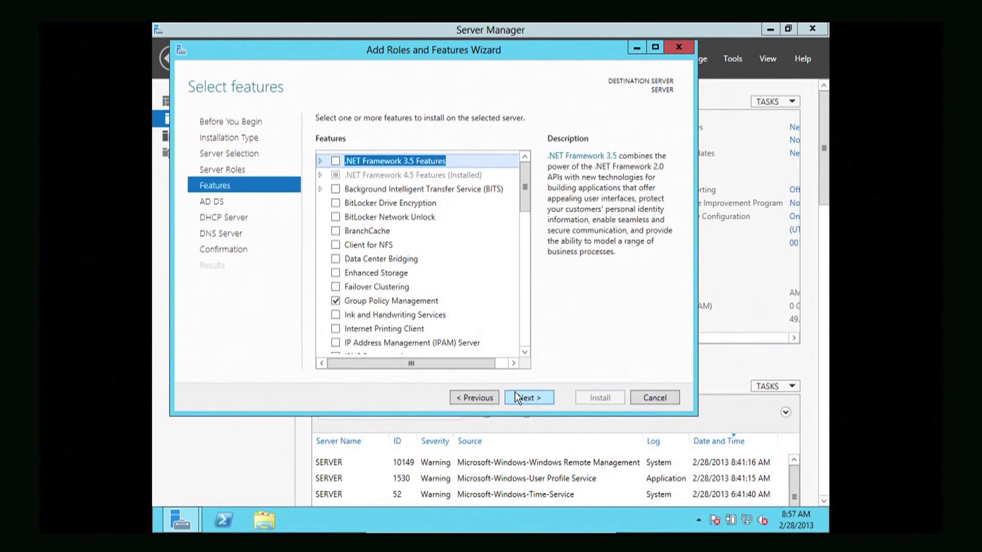
Install the three roles with default features, then start promoting the server to a domain controller
click(517, 398)
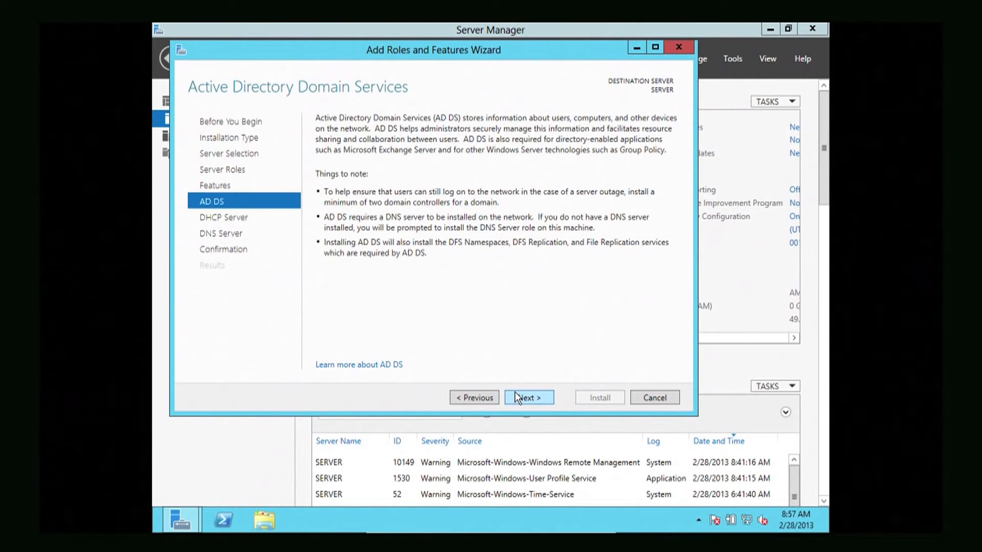
click(518, 398)
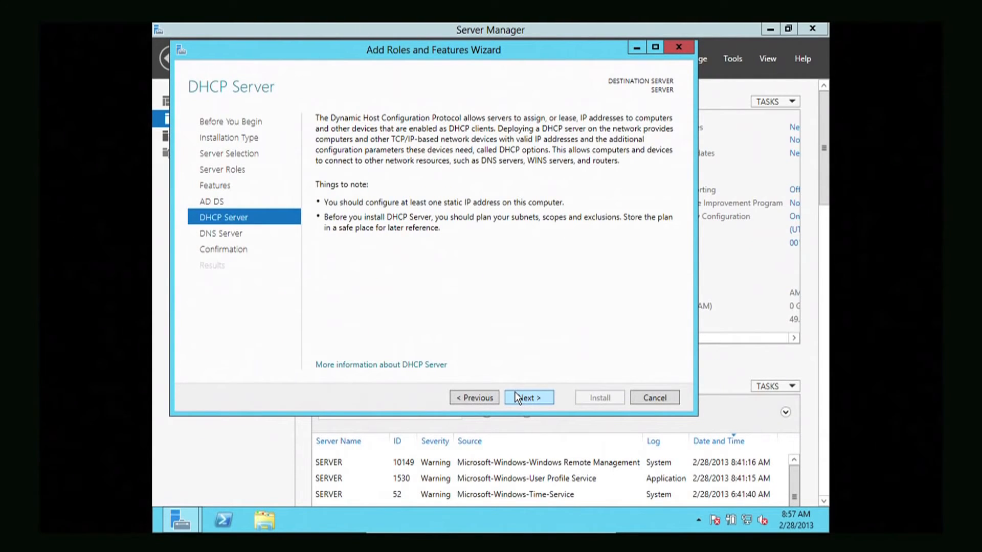
click(518, 398)
click(517, 397)
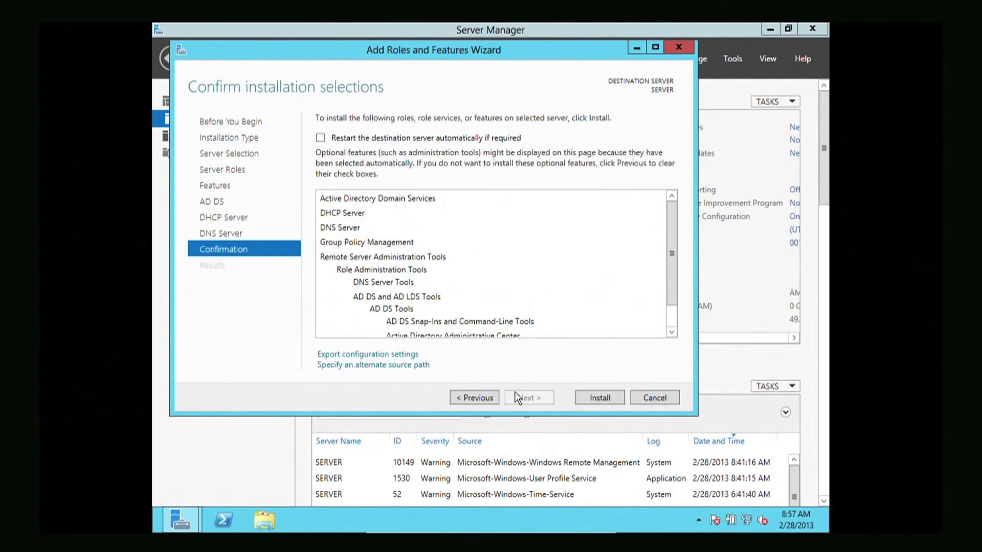
click(601, 396)
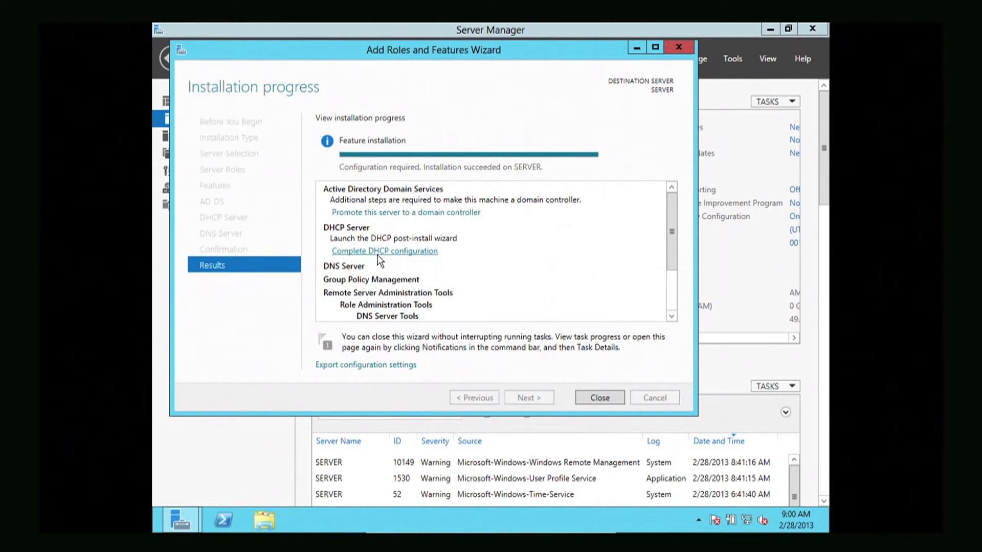
click(376, 213)
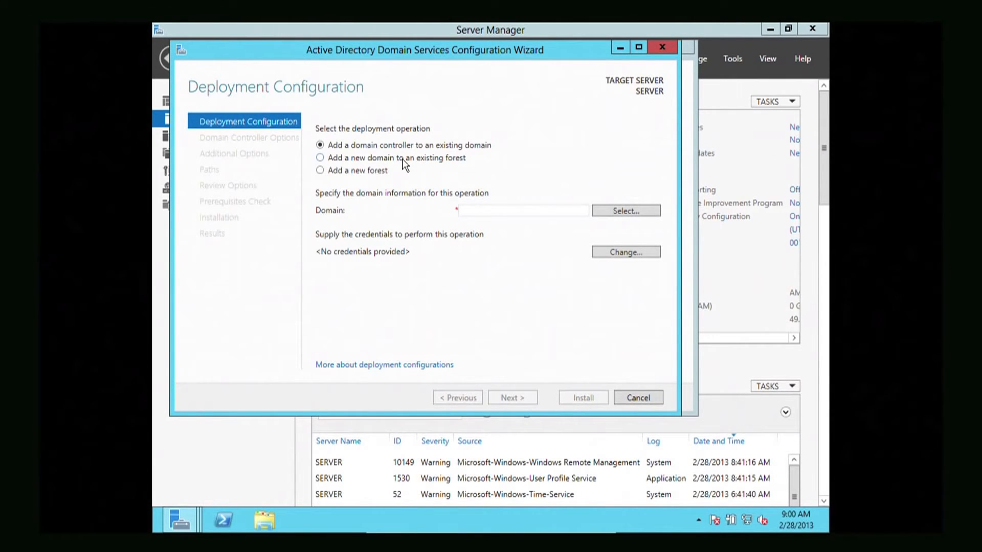
Select Add a new forest on the Deployment Configuration page
click(320, 171)
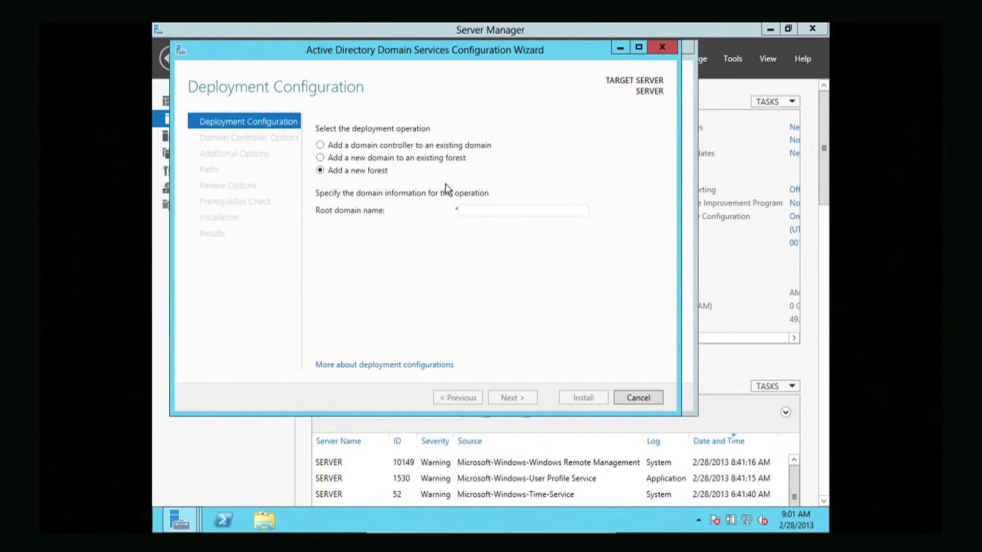
Enter etcg.com in the Root domain name field of the AD DS wizard
click(472, 211)
text(etcg)
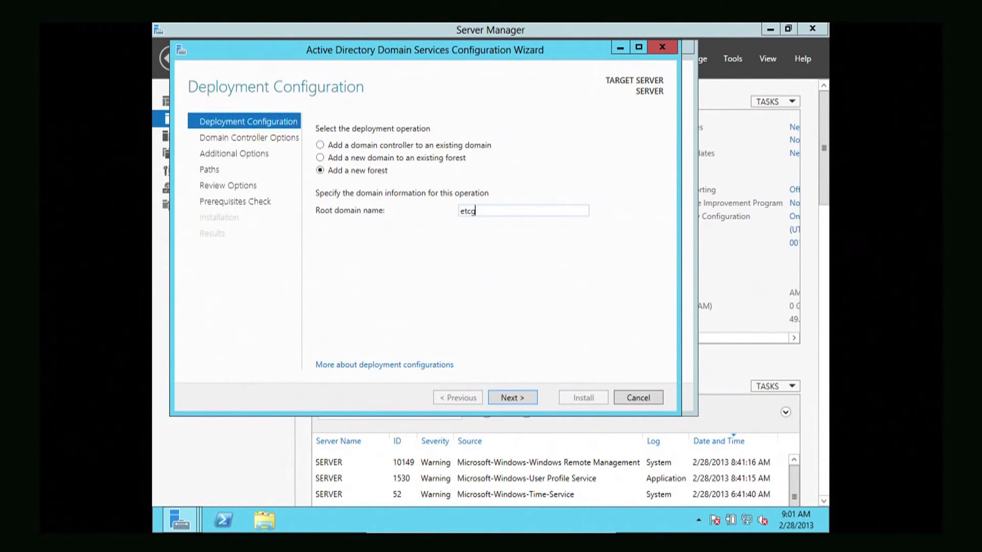
text(.com)
Correct the .com ending of etcg.com and advance to Domain Controller Options
key(BackSpace)
key(BackSpace)
key(BackSpace)
key(BackSpace)
text(.com)
click(508, 394)
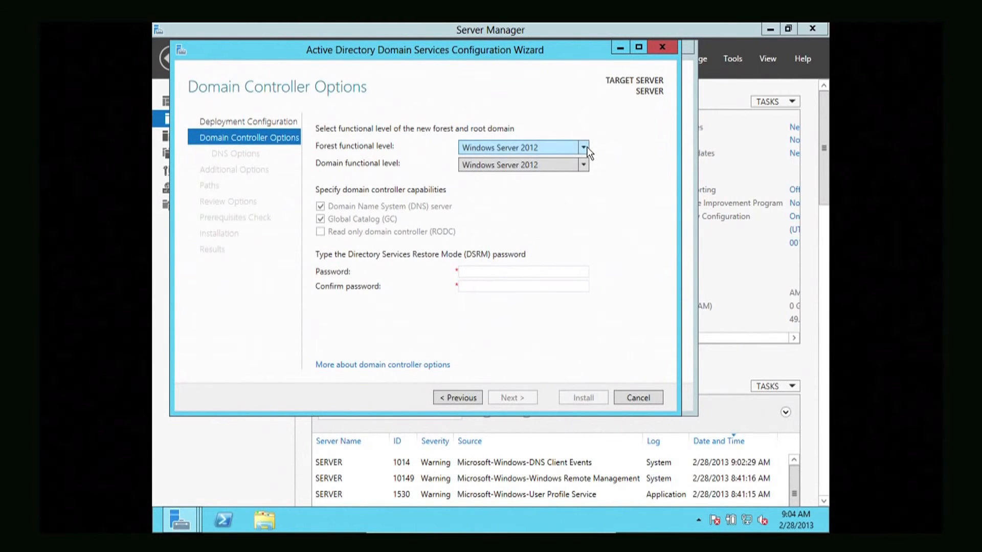
Review the forest functional level list and keep Windows Server 2012
click(586, 146)
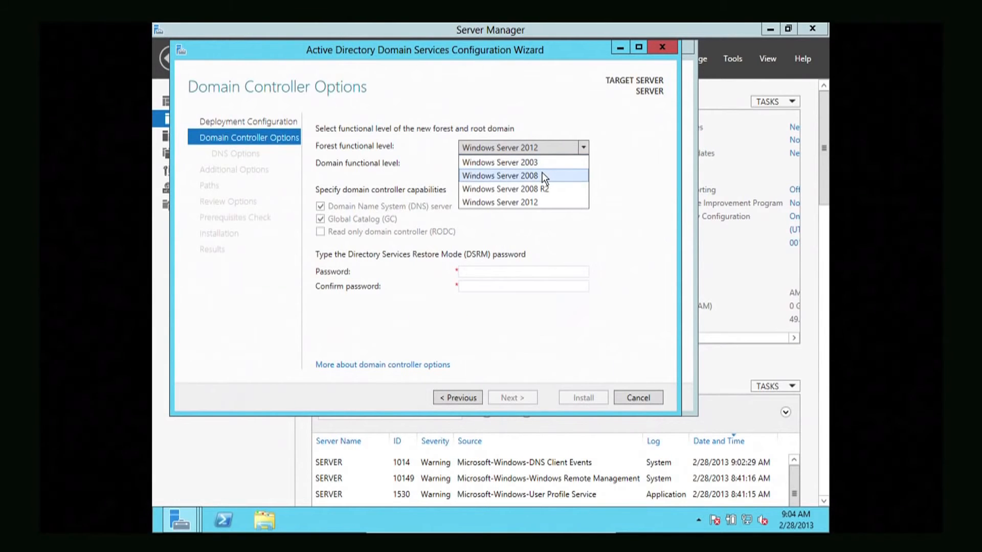
click(606, 188)
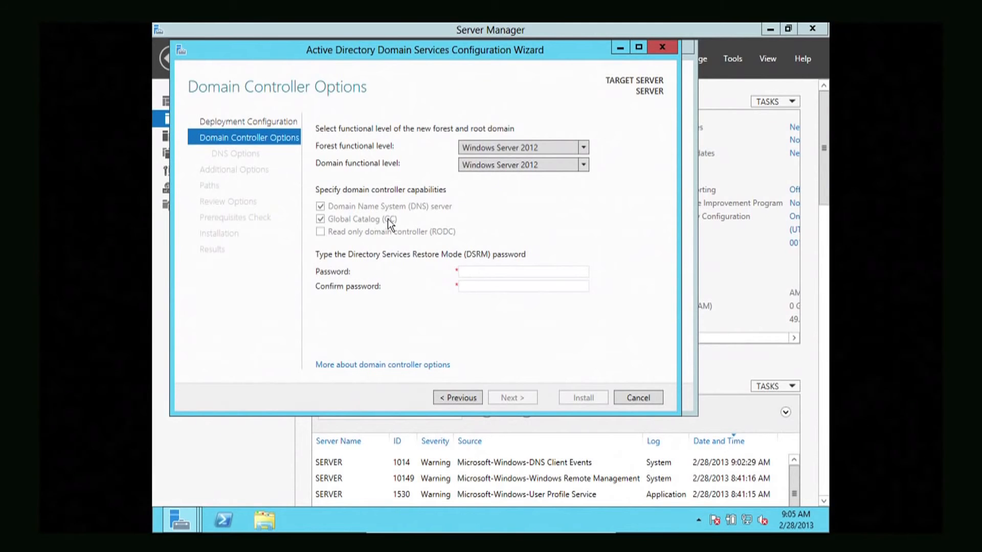
Enter the DSRM password and retype it in the Confirm password field
click(469, 268)
text(Pas••••••)
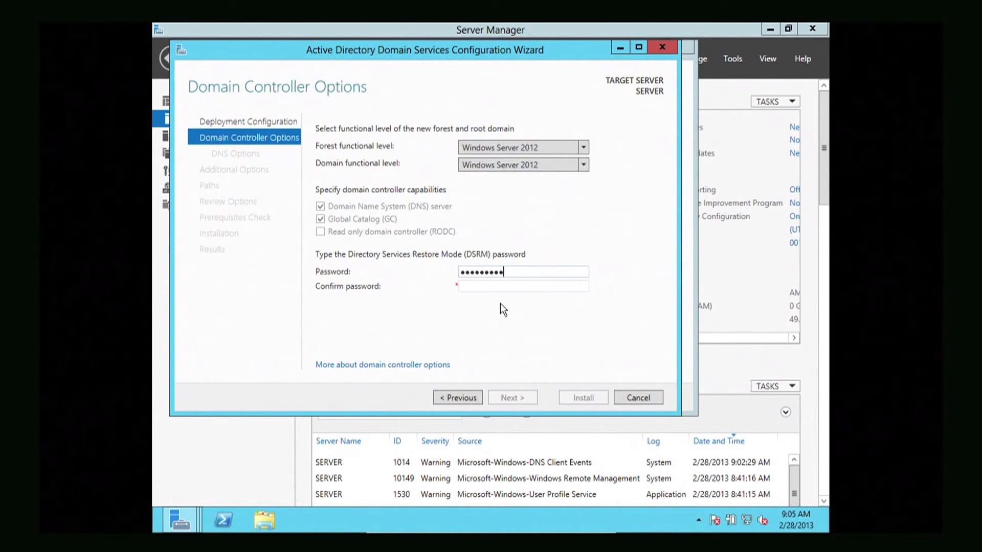
key(Tab)
text(••)
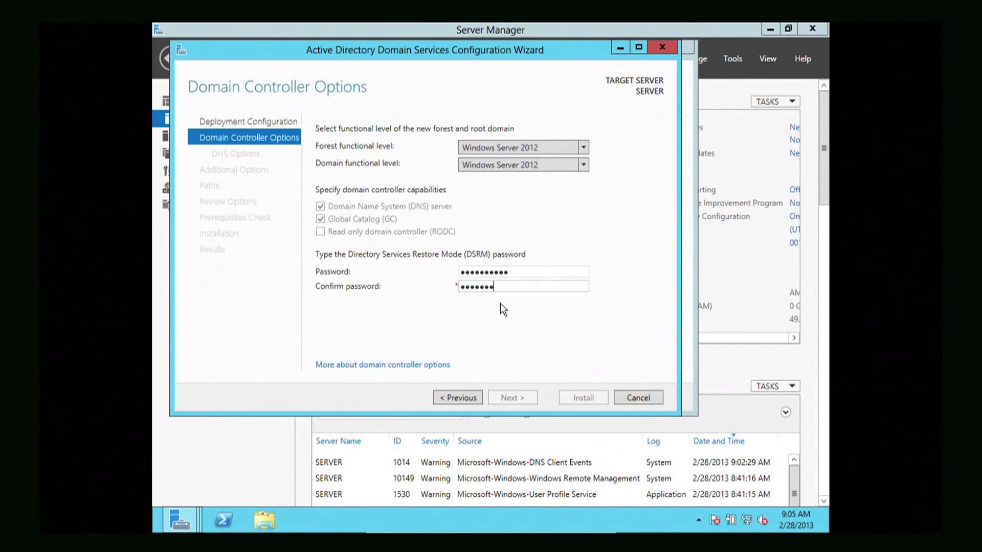
text(•••••••••)
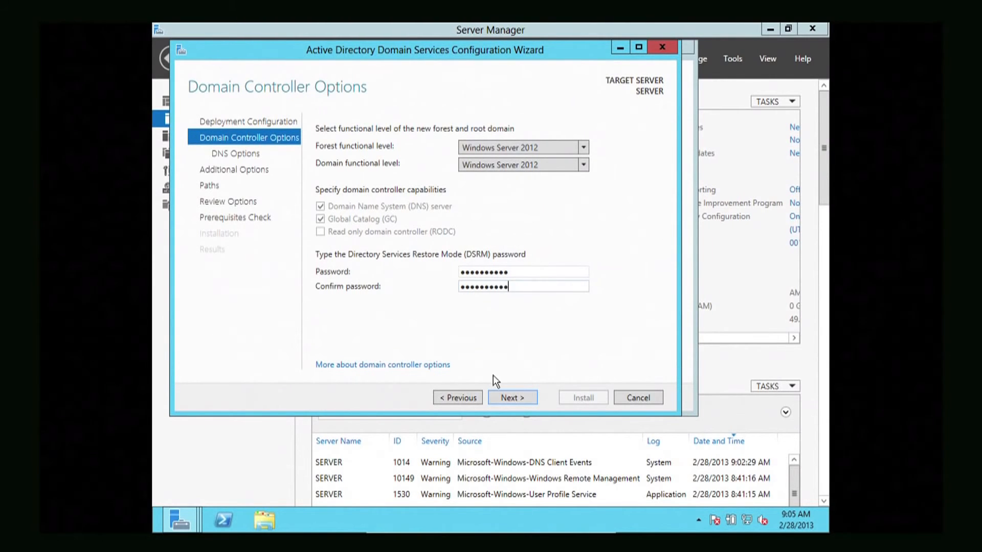
Move past Domain Controller Options and DNS Options without creating a DNS delegation
click(502, 393)
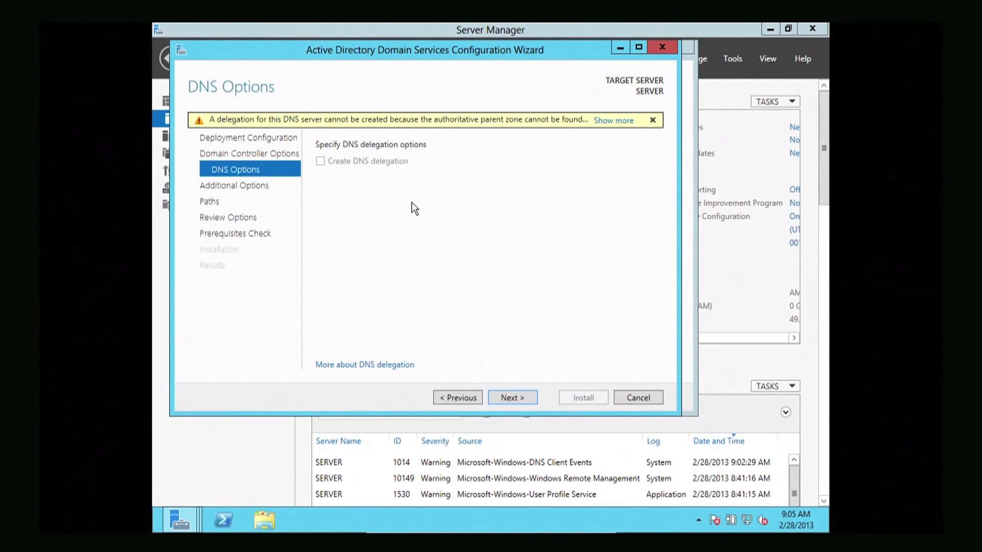
click(502, 398)
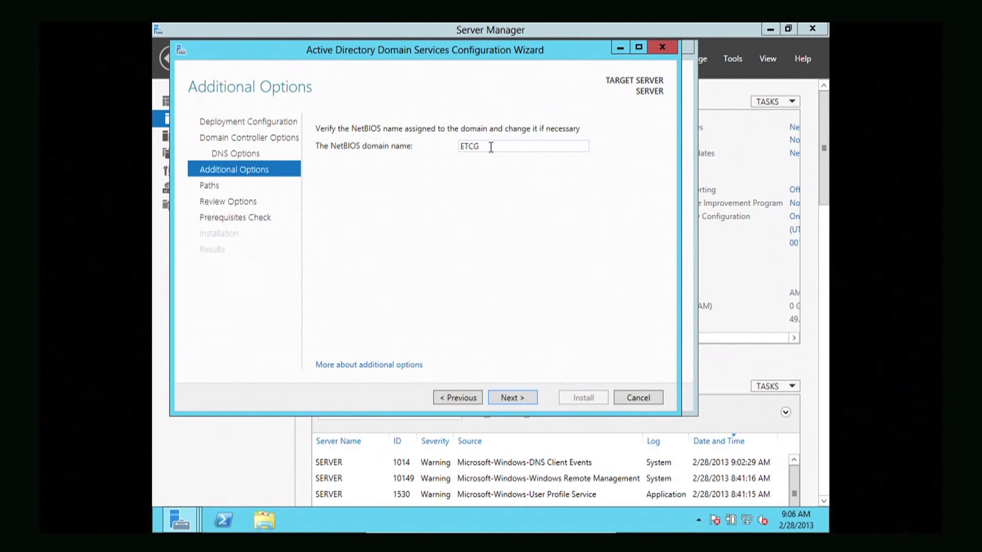
double_click(490, 147)
click(503, 148)
Keep NetBIOS name ETCG and the default C:\Windows NTDS and SYSVOL paths
click(510, 402)
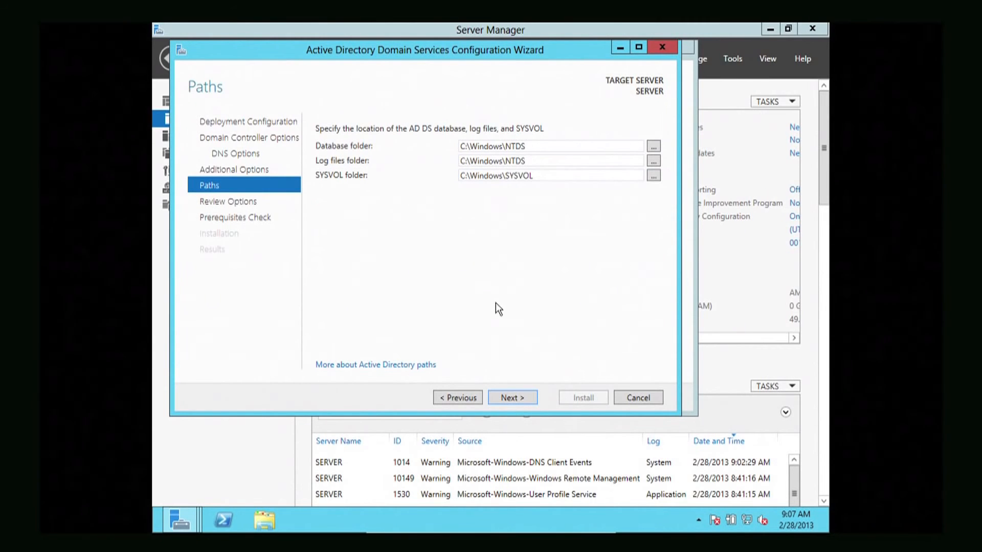
click(504, 398)
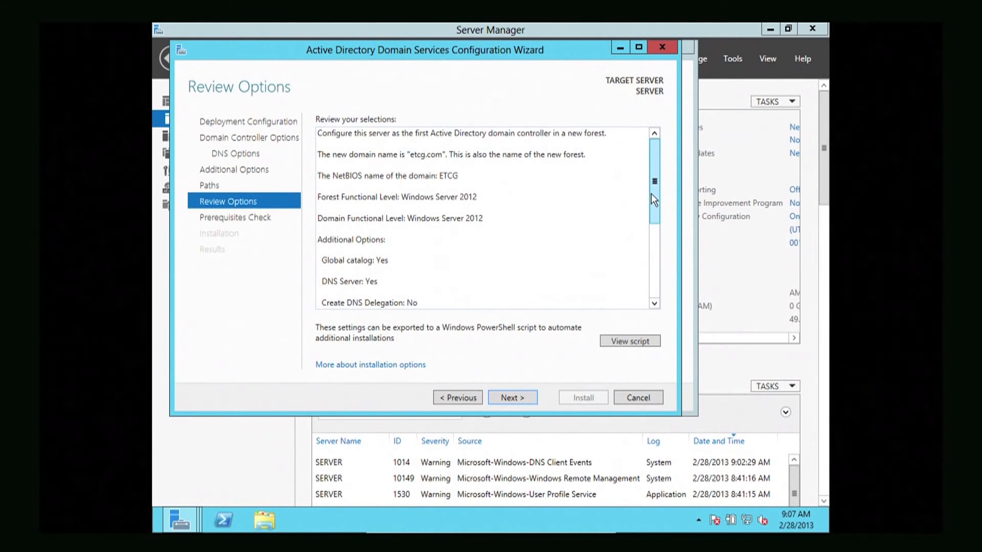
Scroll through the etcg.com Review Options summary, then proceed to the prerequisites check
drag(651, 193, 651, 129)
drag(640, 193, 655, 281)
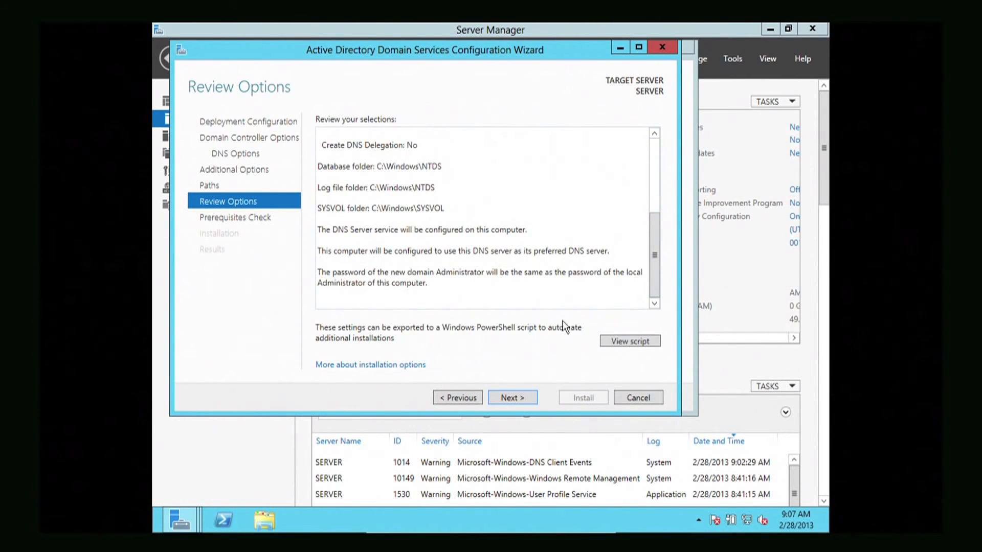
click(508, 396)
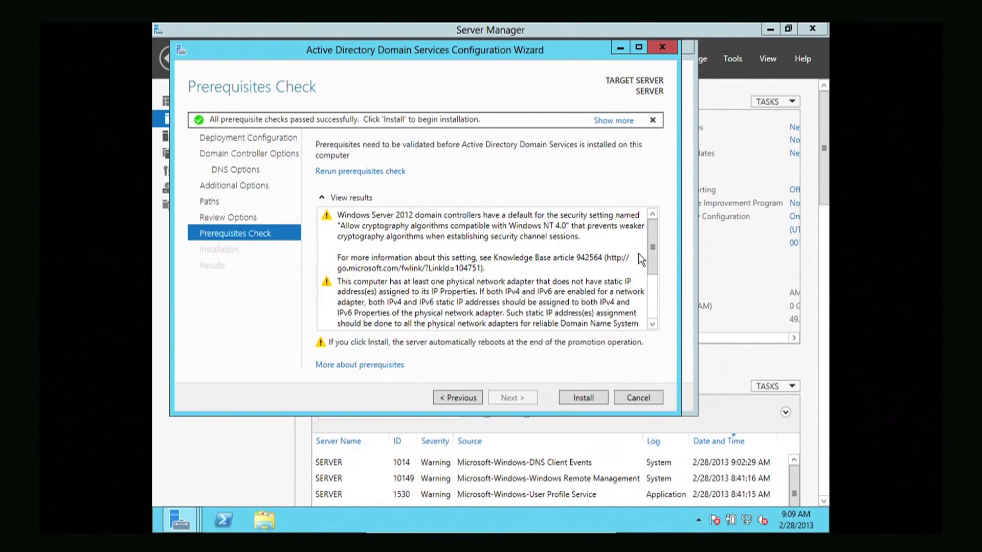
Scroll the prerequisite results to read the cryptography and static IP warnings
drag(651, 253, 646, 304)
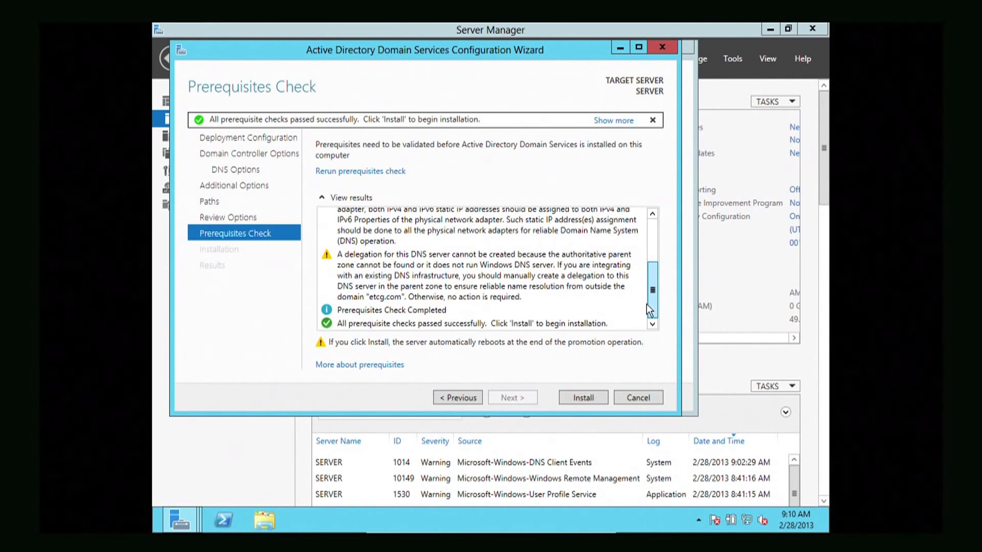
drag(646, 304, 640, 244)
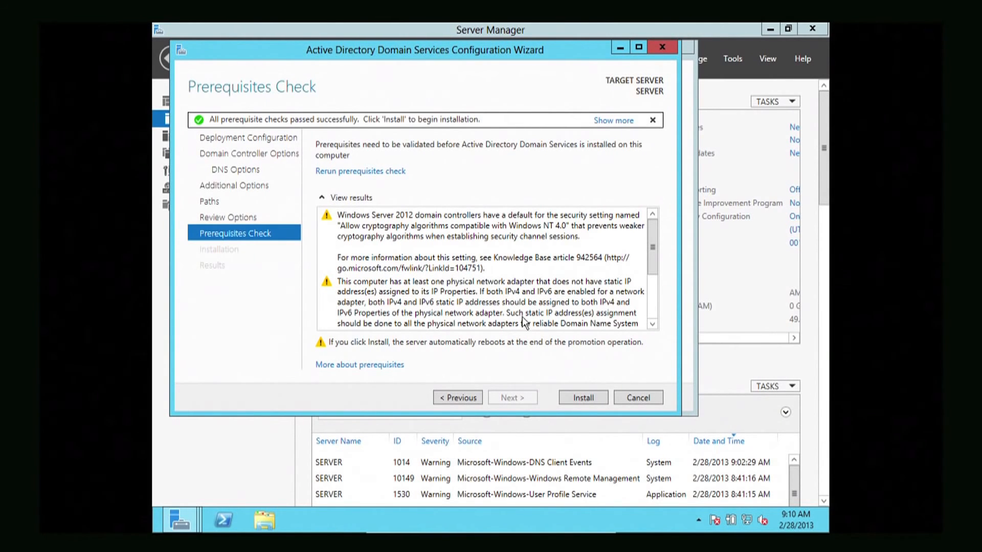
Install AD DS to promote the server to domain controller of etcg.com
click(573, 393)
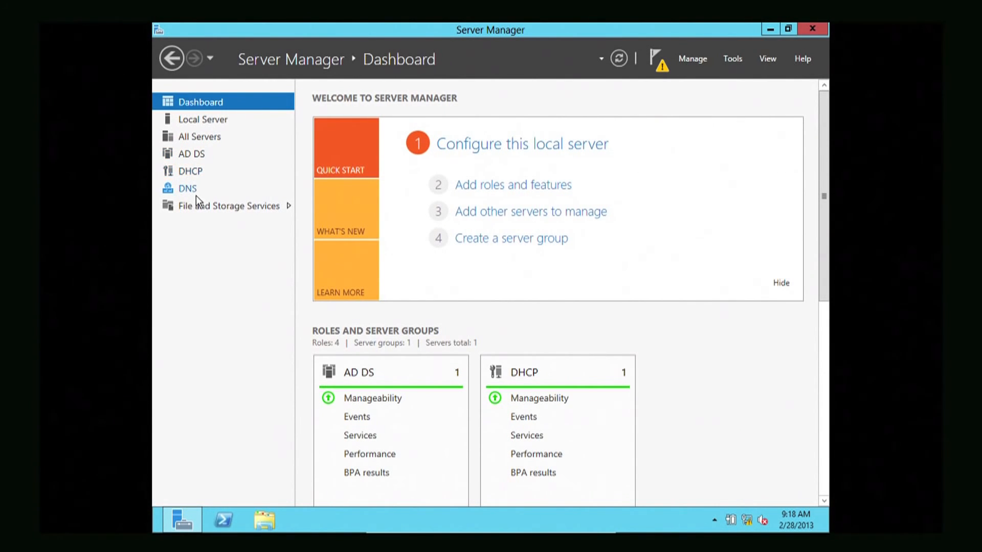
click(193, 171)
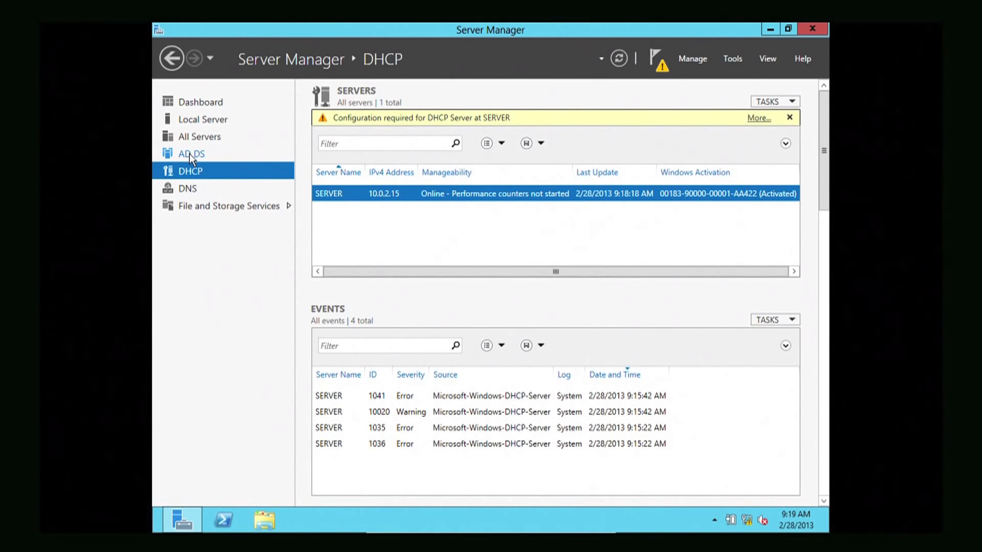
click(190, 154)
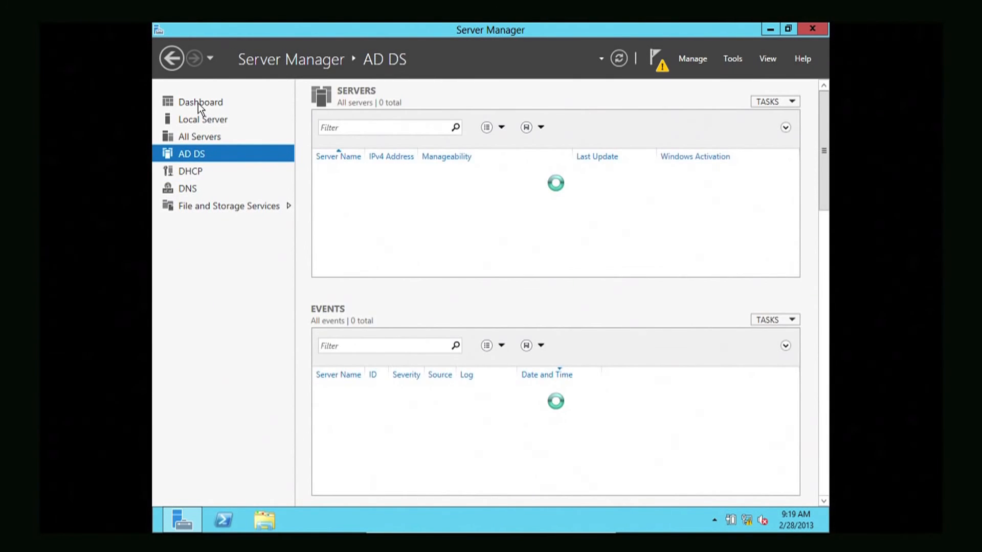
click(198, 103)
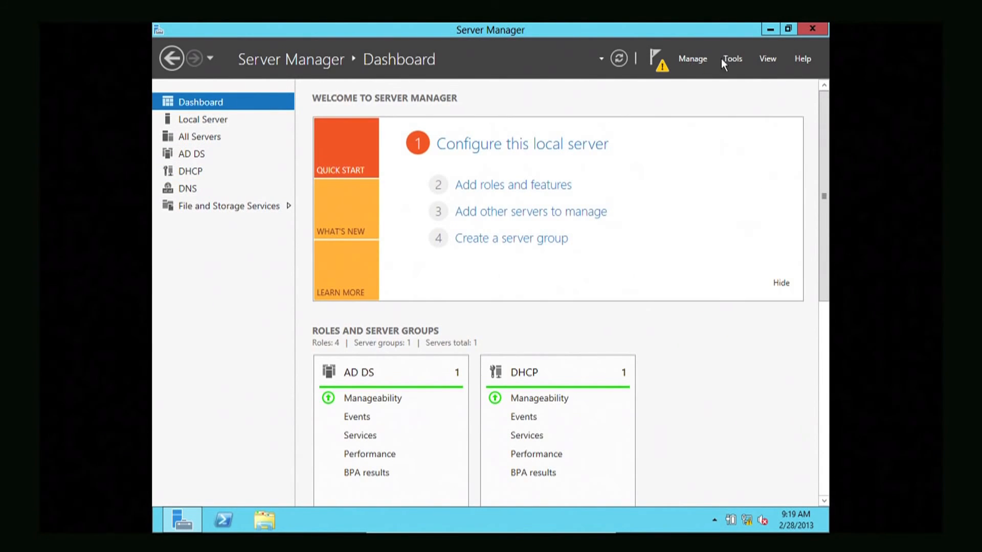
click(735, 57)
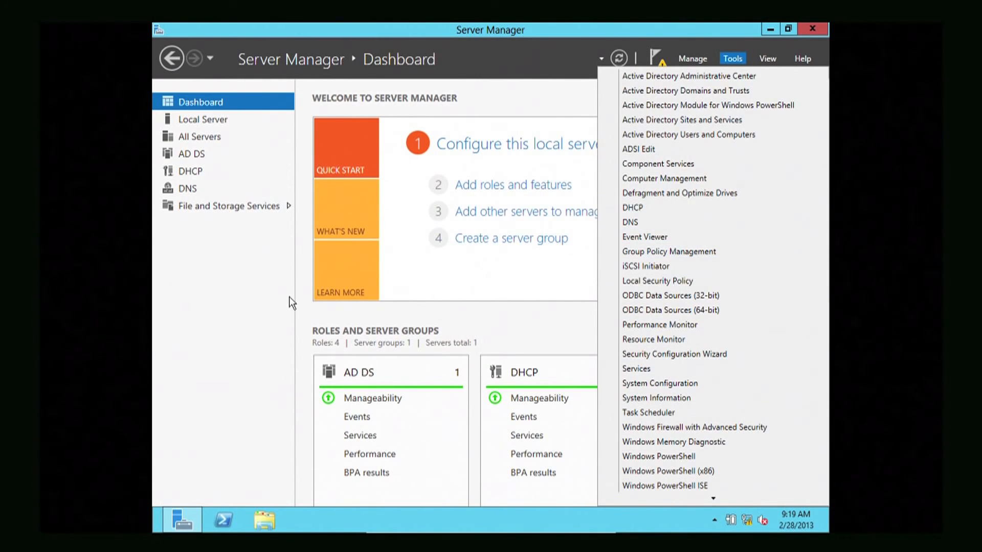
click(268, 293)
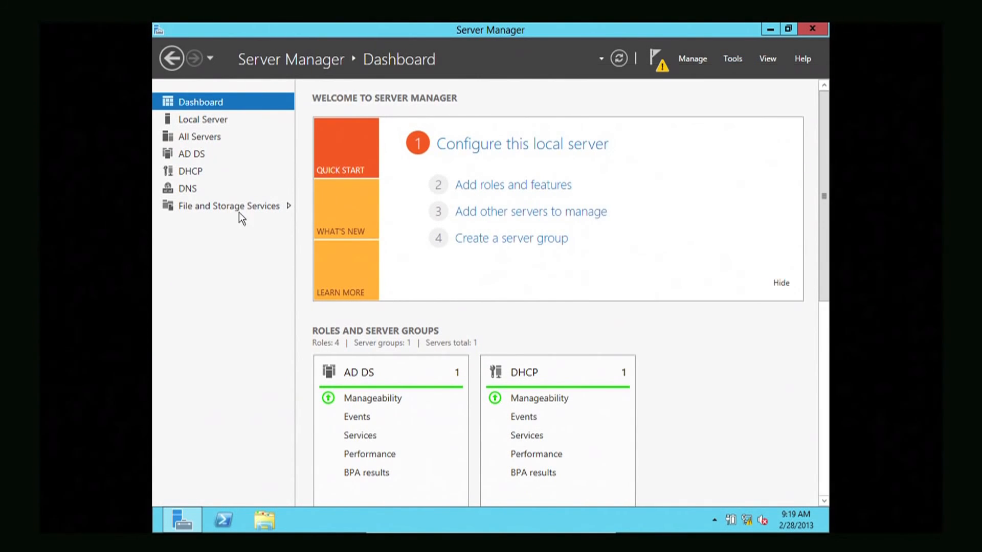
Show the Local Server page and check the pending DHCP post-deployment notification
click(210, 122)
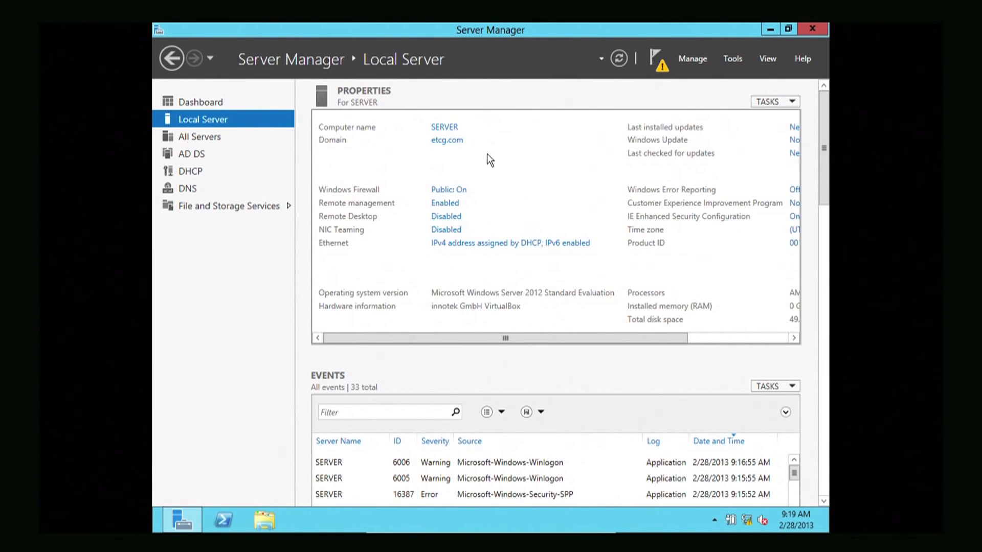
click(654, 68)
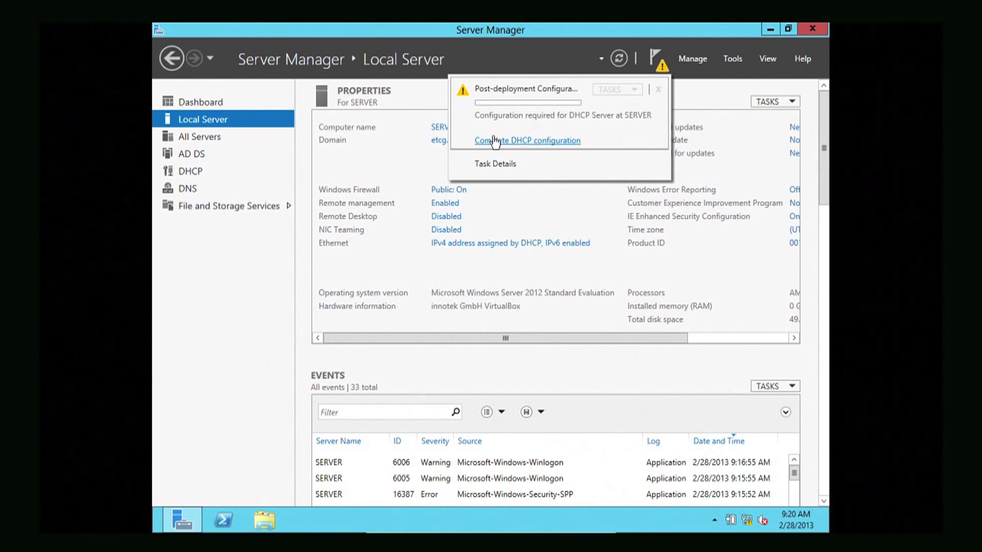
click(503, 61)
click(499, 61)
click(321, 86)
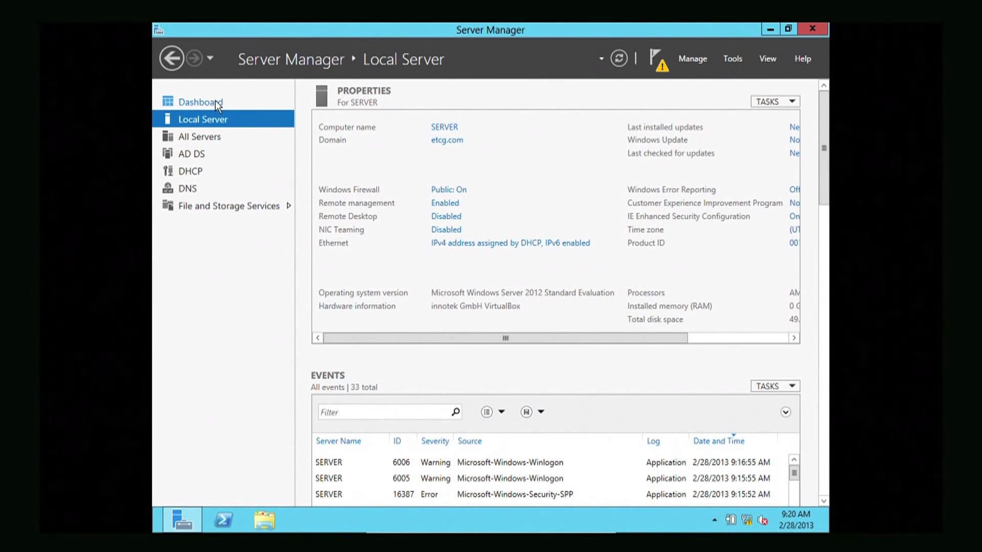